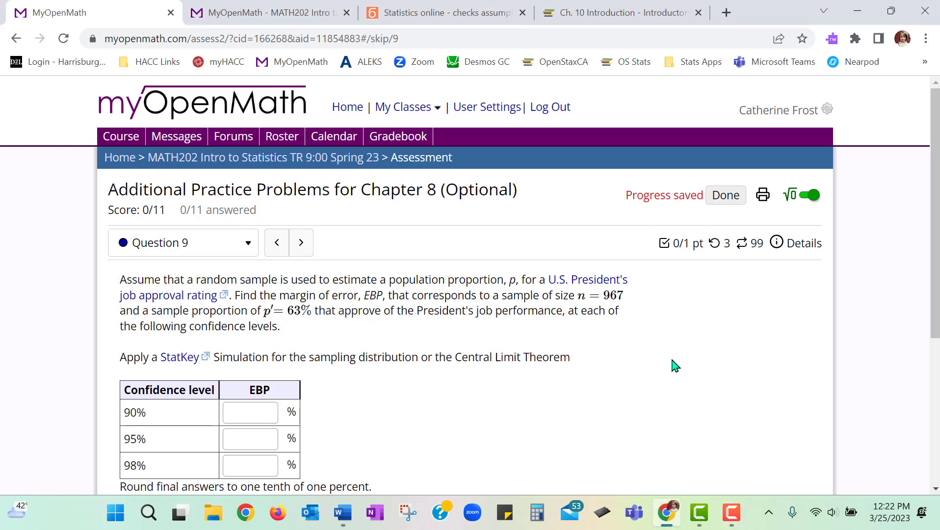
- Enlarge the assessment page to 125%, read Question 9 and check its linked article on the U.S. President's job approval rating
{"action": "key", "text": "ctrl+plus"}
{"action": "key", "text": "ctrl+plus"}
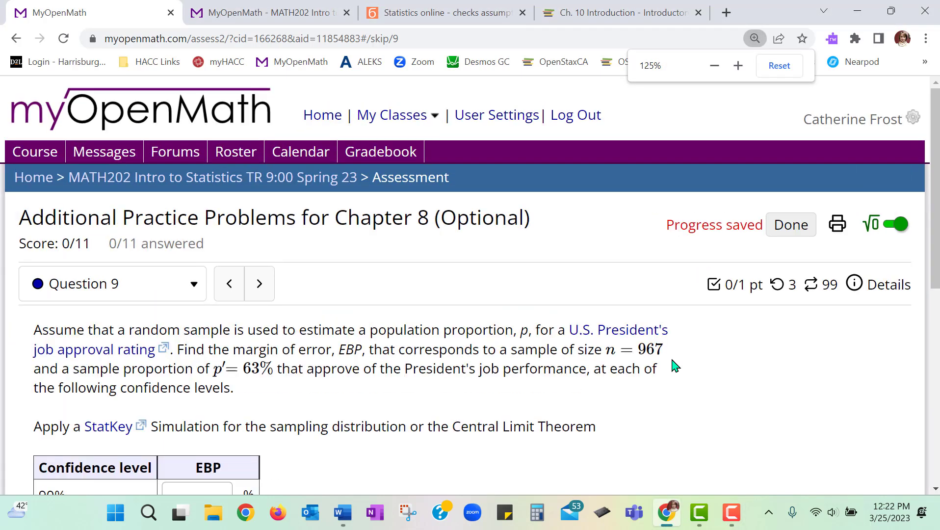
{"action": "scroll", "coordinate": [674, 367], "scroll_direction": "down", "scroll_amount": 3}
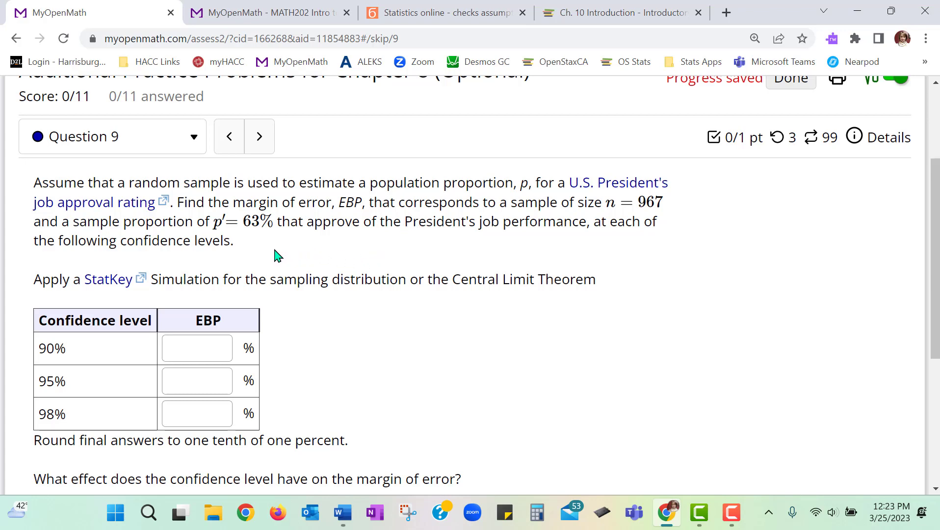
{"action": "left_click", "coordinate": [125, 212]}
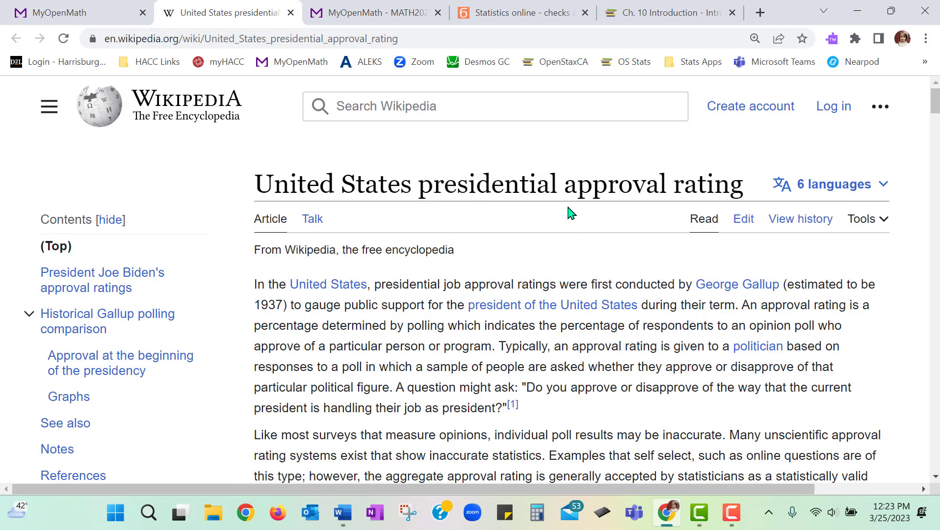
{"action": "left_click", "coordinate": [84, 14]}
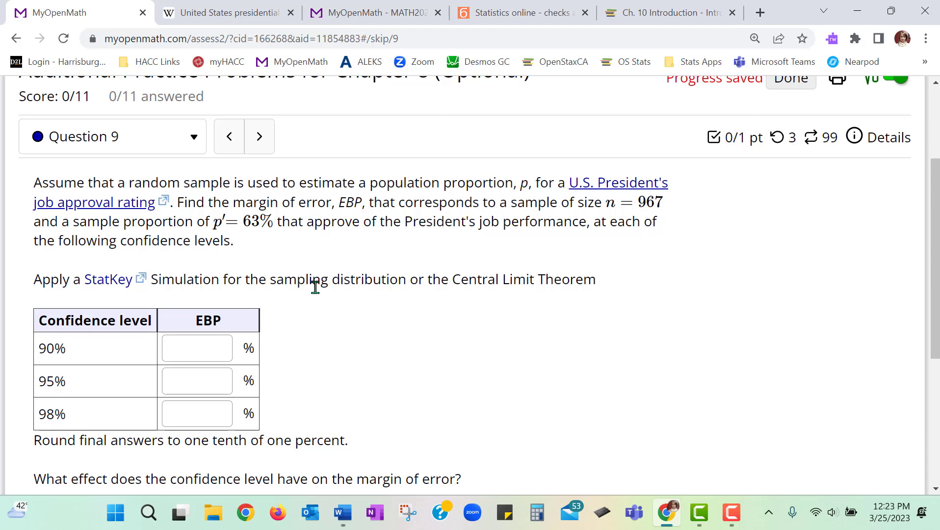
{"action": "scroll", "coordinate": [294, 289], "scroll_direction": "down", "scroll_amount": 2}
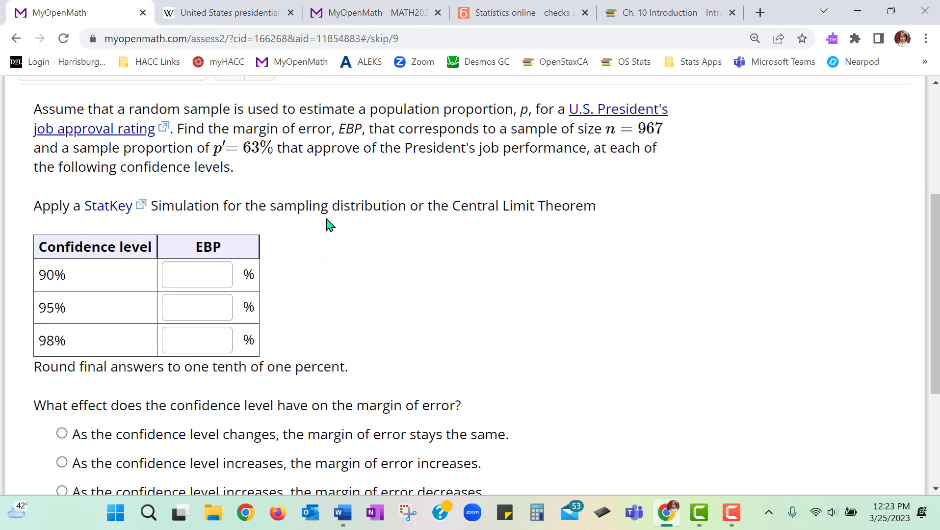
{"action": "double_click", "coordinate": [312, 208]}
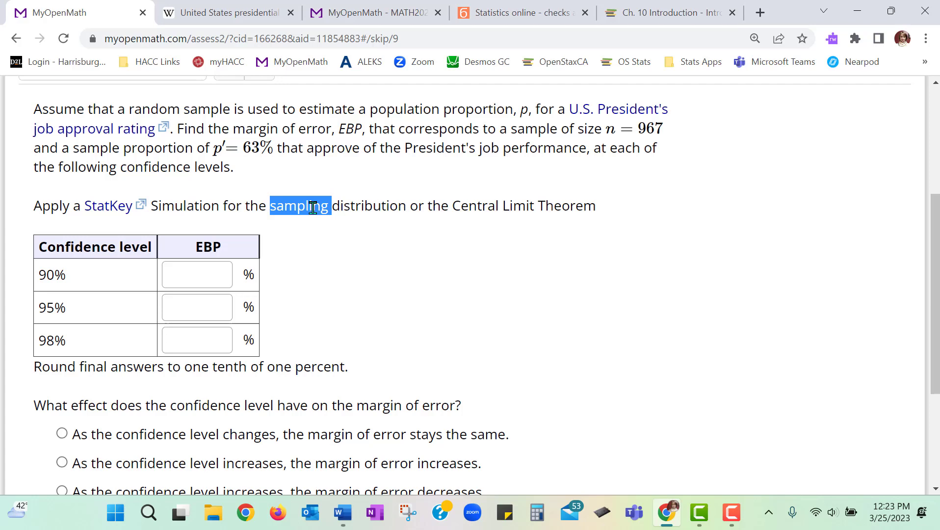
{"action": "left_click", "coordinate": [347, 278]}
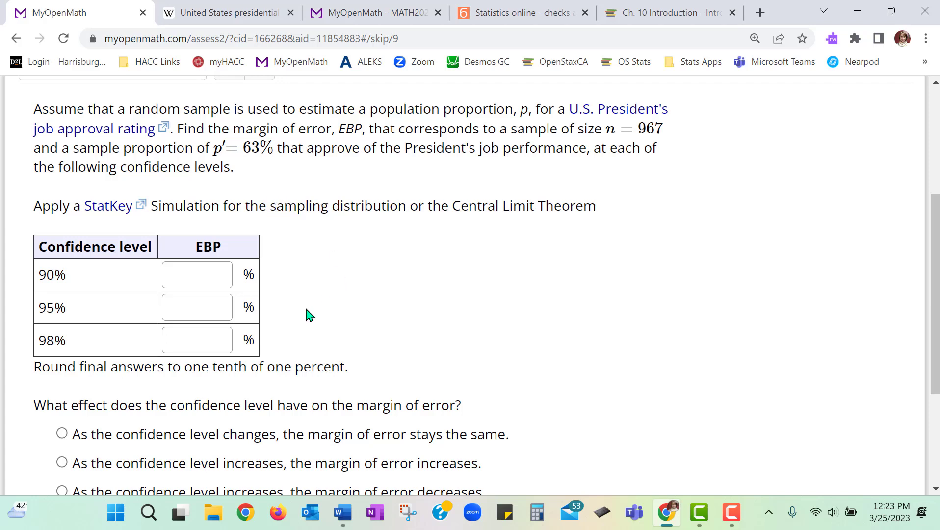
{"action": "scroll", "coordinate": [309, 315], "scroll_direction": "up", "scroll_amount": 1}
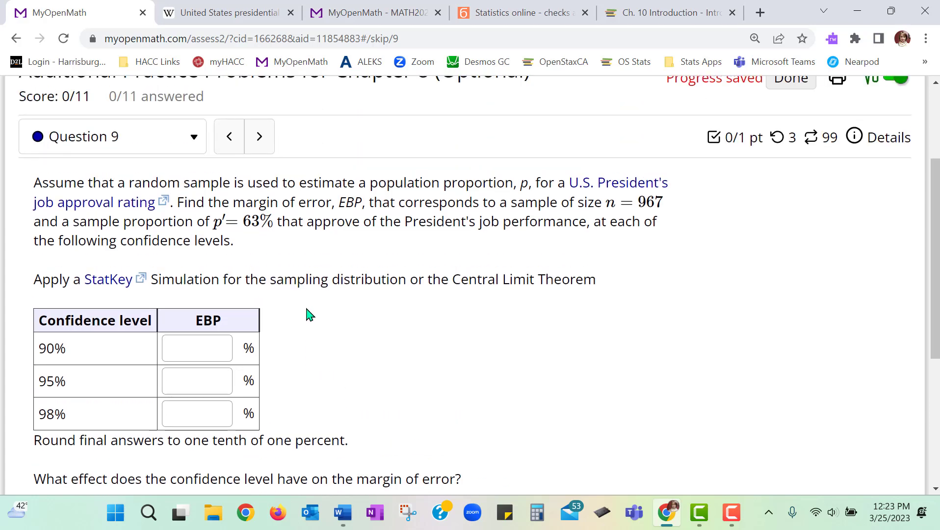
- Replace the Wikipedia article with a web search for "statistics kingdom" and open the Statistics Kingdom site
{"action": "left_click", "coordinate": [184, 19]}
{"action": "left_click", "coordinate": [224, 33]}
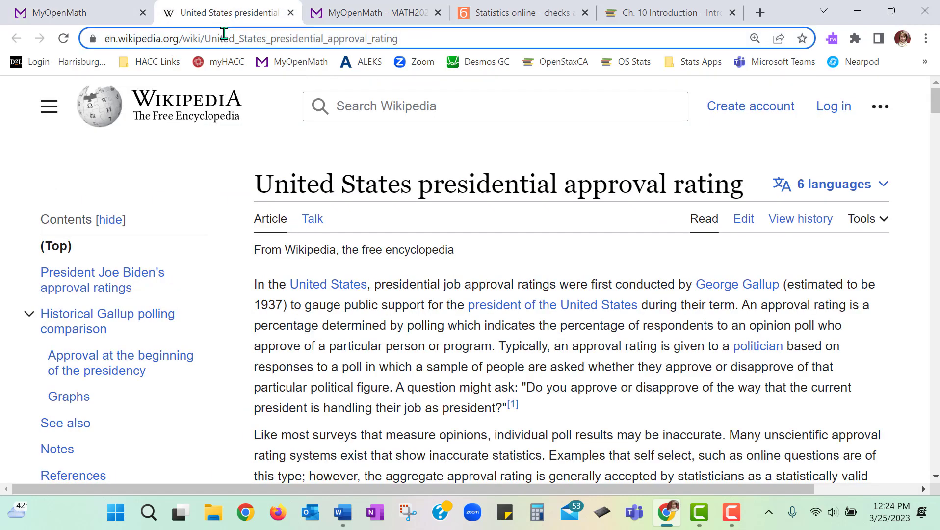
{"action": "type", "text": "stat"}
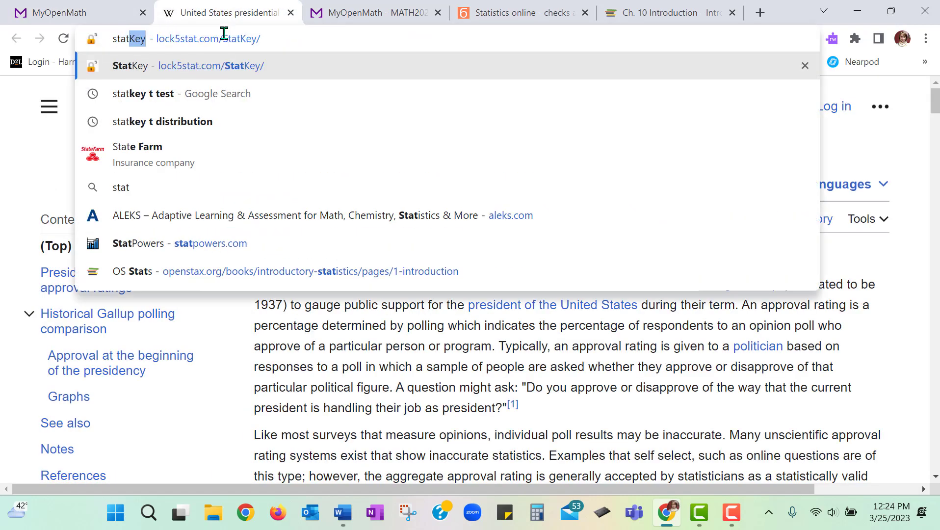
{"action": "type", "text": "istics"}
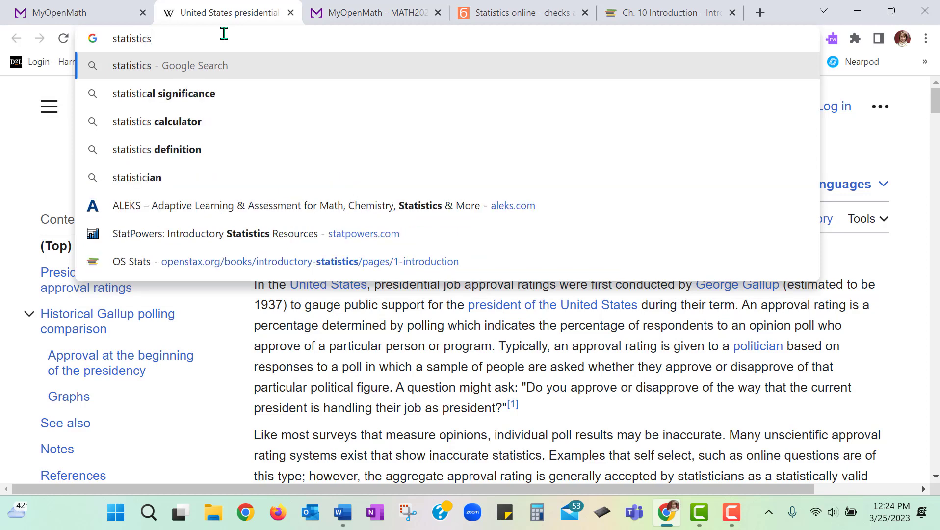
{"action": "type", "text": " kingdom"}
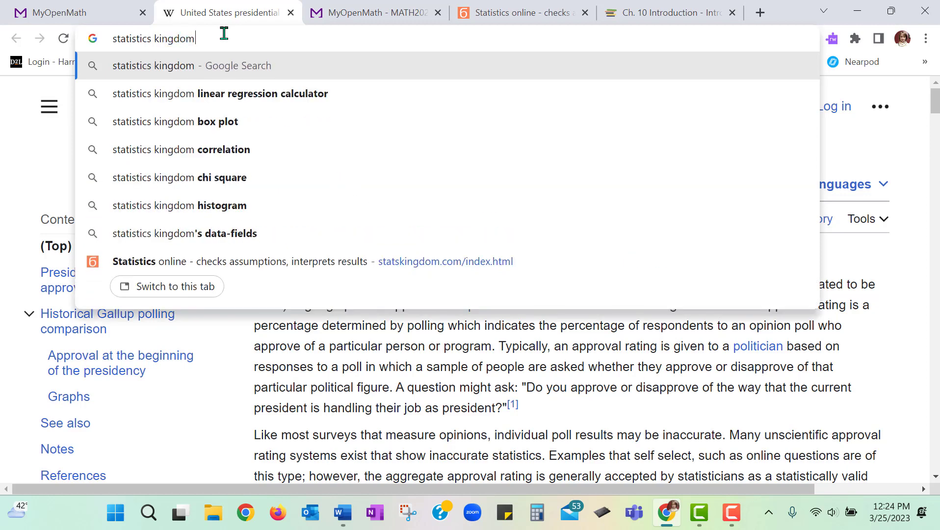
{"action": "key", "text": "Return"}
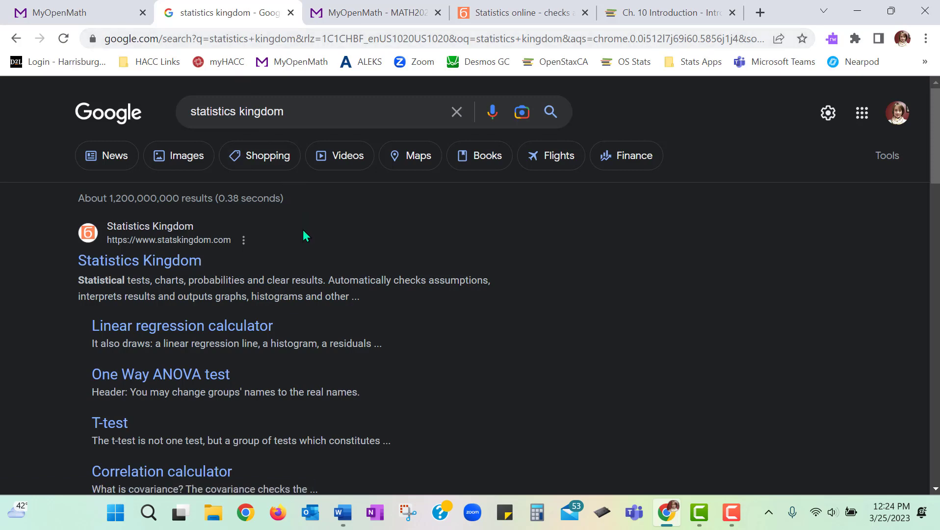
{"action": "left_click", "coordinate": [178, 259]}
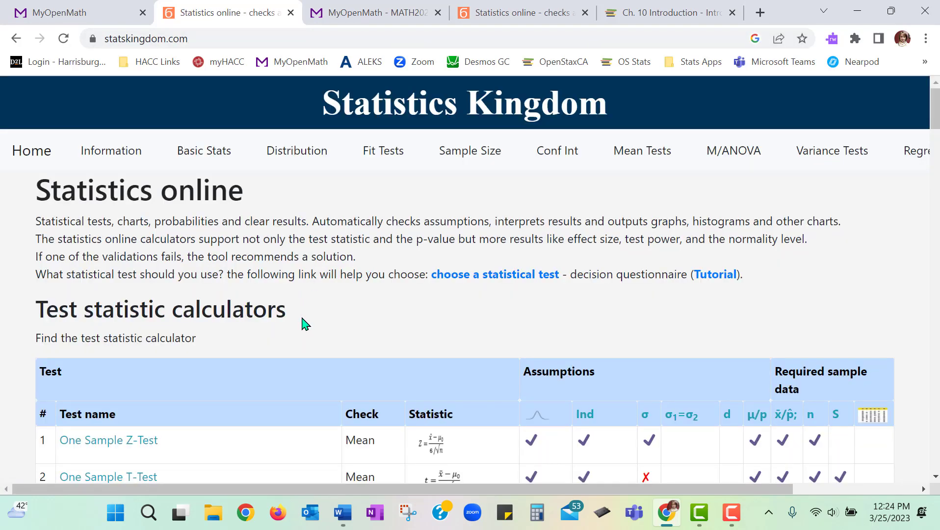
- Open the proportion confidence interval calculator from the site's confidence intervals calculators
{"action": "scroll", "coordinate": [304, 324], "scroll_direction": "down", "scroll_amount": 13}
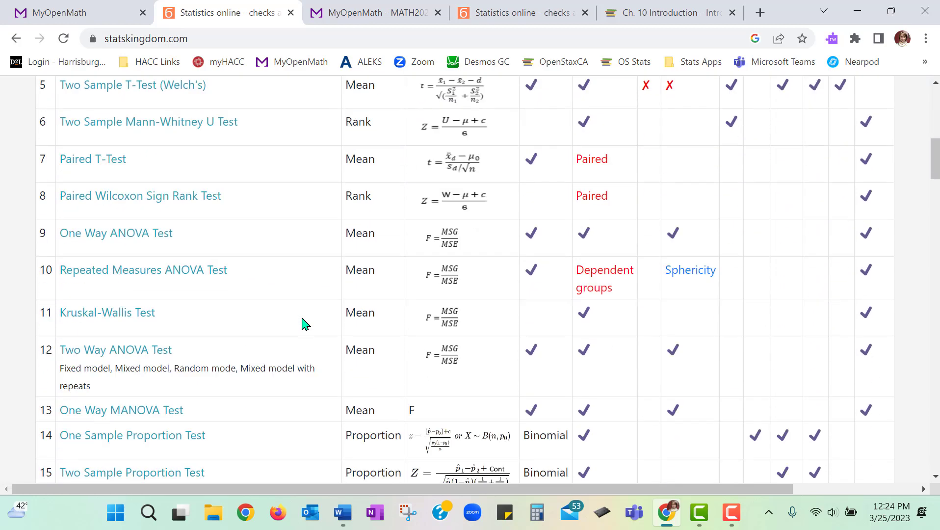
{"action": "scroll", "coordinate": [304, 324], "scroll_direction": "down", "scroll_amount": 10}
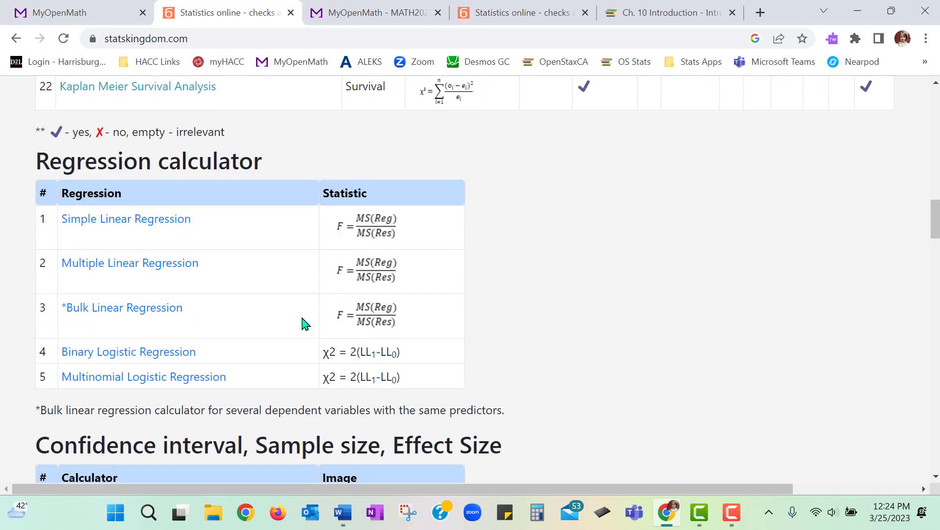
{"action": "scroll", "coordinate": [305, 324], "scroll_direction": "down", "scroll_amount": 5}
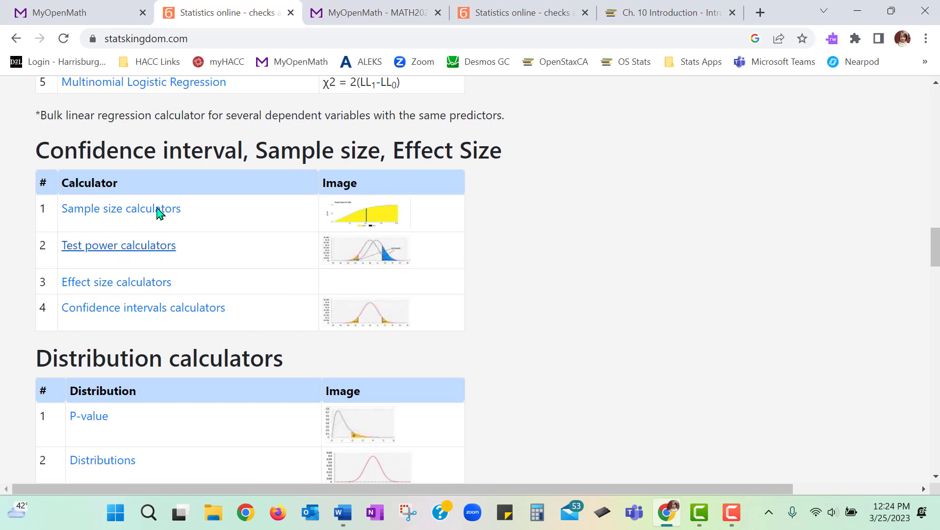
{"action": "left_click", "coordinate": [134, 316]}
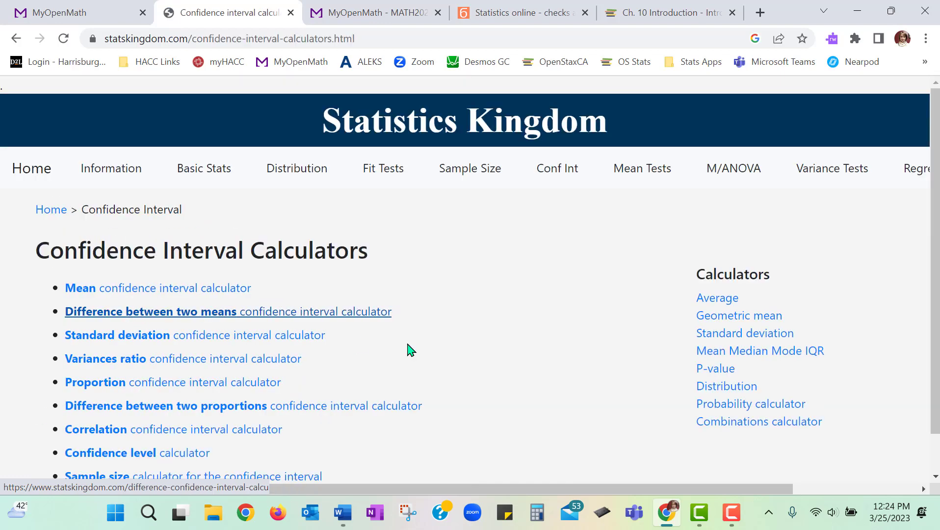
{"action": "scroll", "coordinate": [479, 319], "scroll_direction": "down", "scroll_amount": 1}
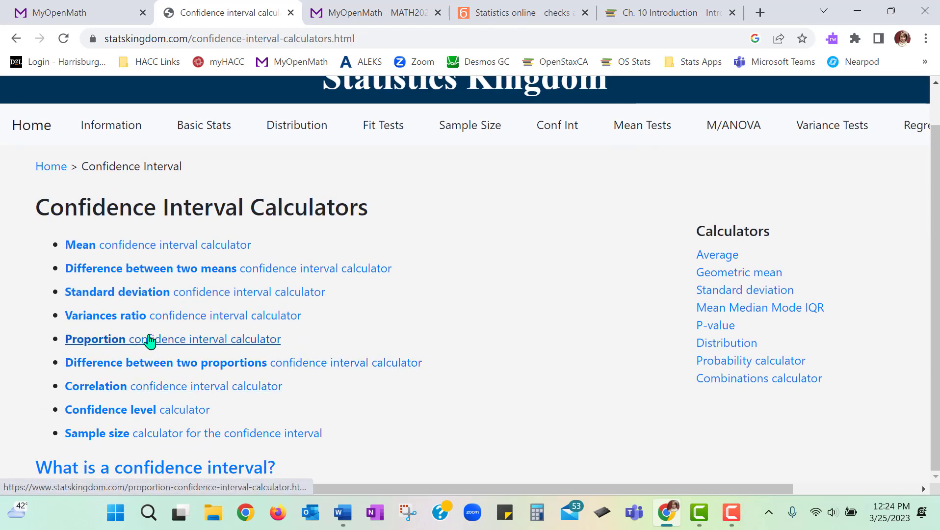
{"action": "left_click", "coordinate": [91, 343]}
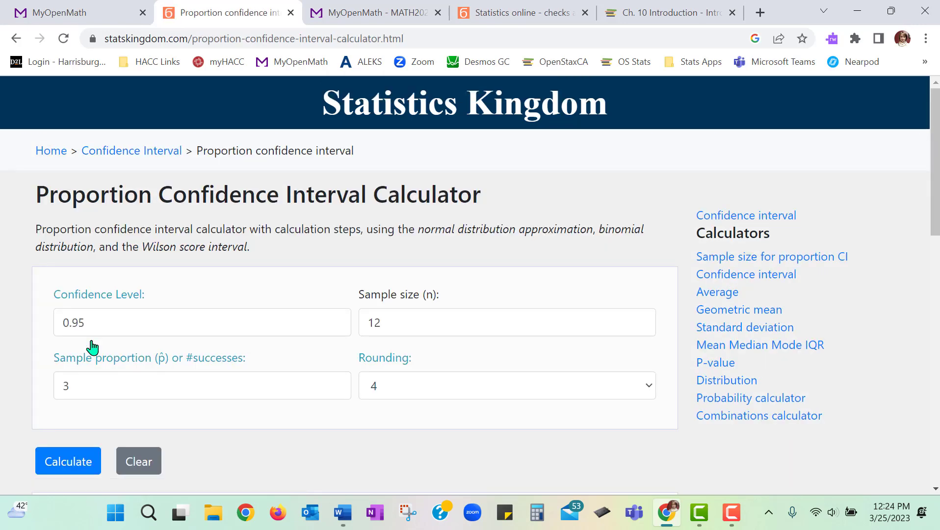
- Review the requirements of Question 9 and set the calculator's confidence level to 0.90 and the sample size to 967
{"action": "left_click", "coordinate": [77, 16]}
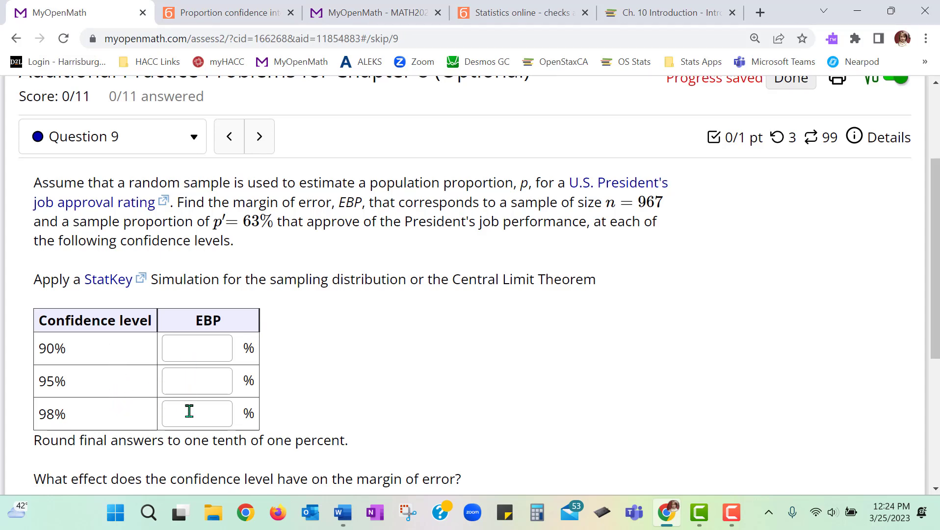
{"action": "scroll", "coordinate": [280, 421], "scroll_direction": "down", "scroll_amount": 5}
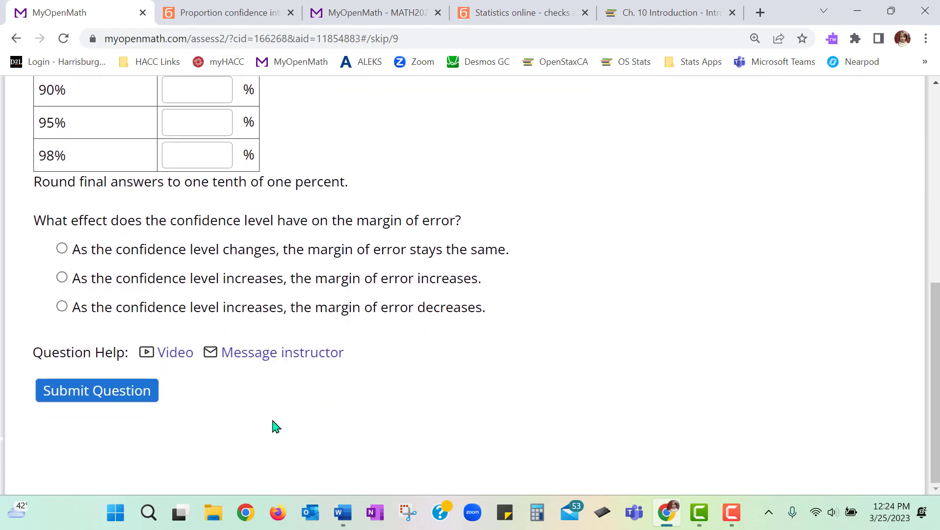
{"action": "scroll", "coordinate": [274, 427], "scroll_direction": "up", "scroll_amount": 4}
{"action": "scroll", "coordinate": [273, 426], "scroll_direction": "up", "scroll_amount": 1}
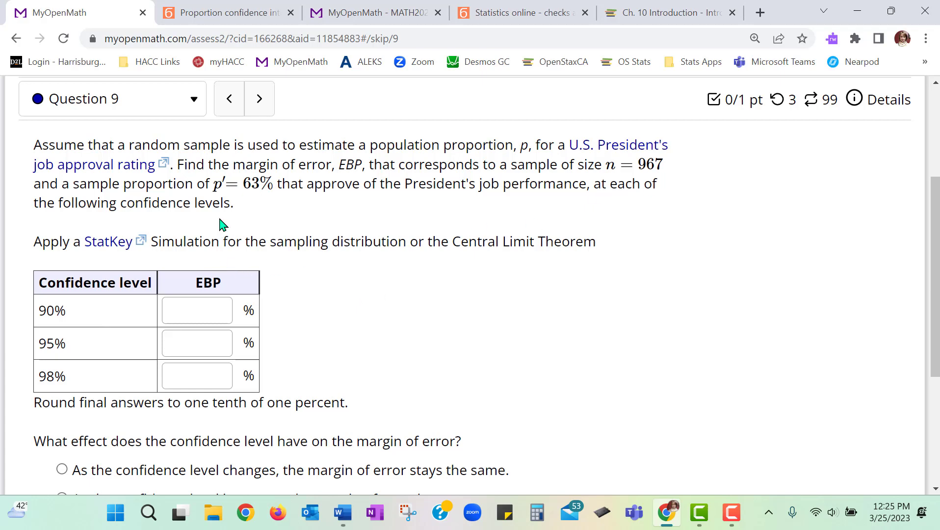
{"action": "left_click", "coordinate": [220, 14]}
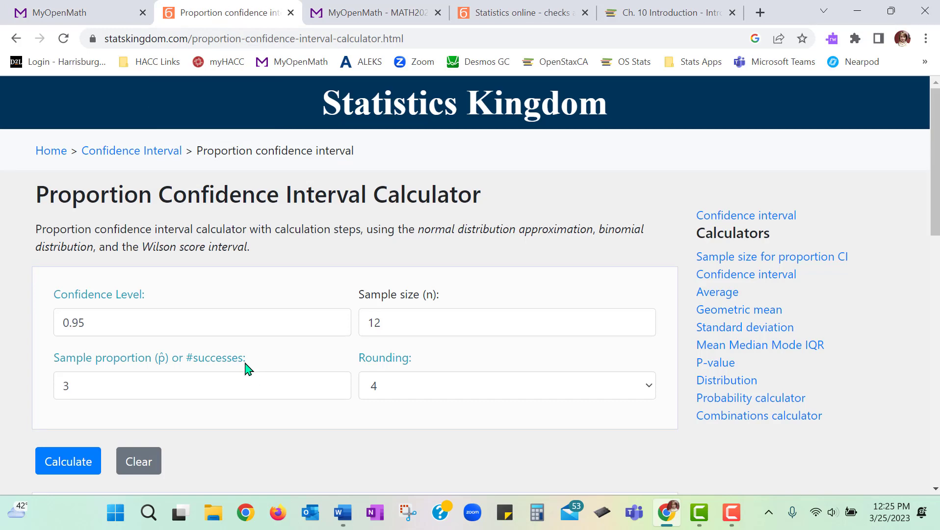
{"action": "left_click", "coordinate": [229, 326]}
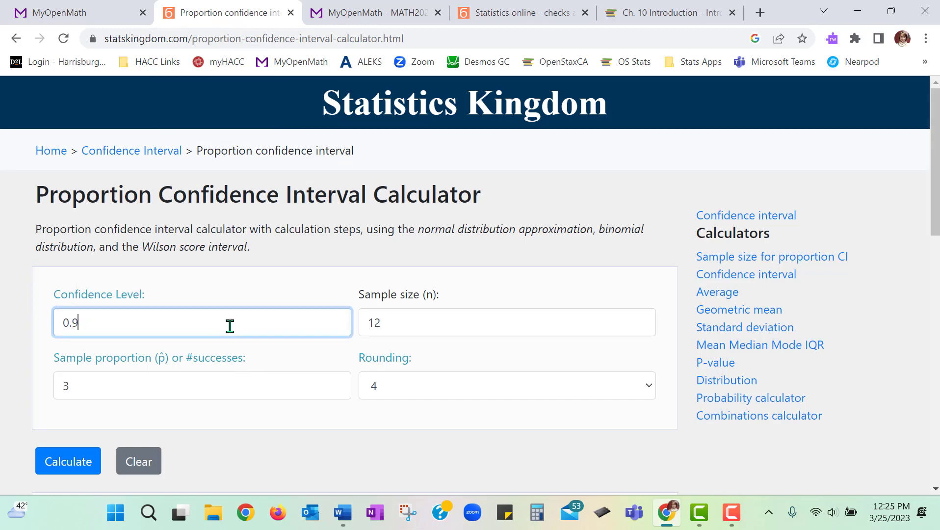
{"action": "left_click", "coordinate": [422, 319]}
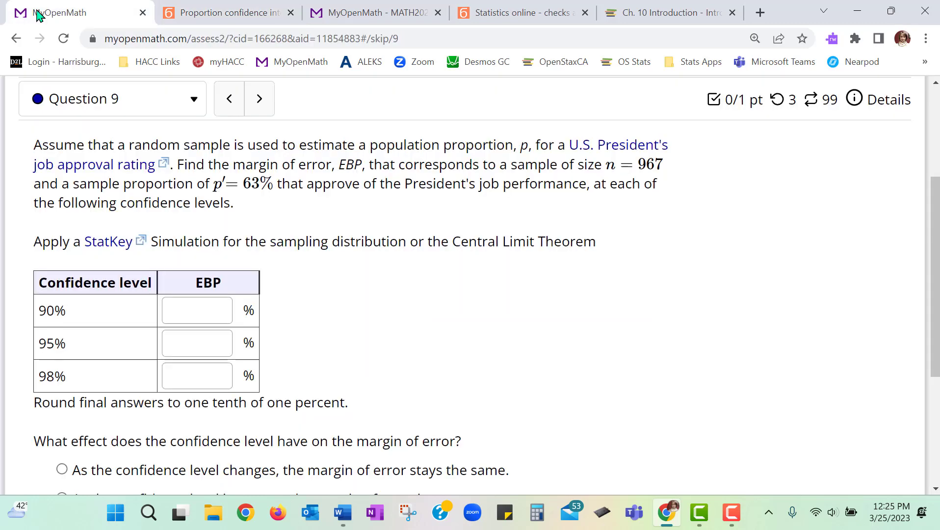
- Set the calculator's sample proportion to .63, checking it against the percentage given in Question 9
{"action": "left_click", "coordinate": [59, 12]}
{"action": "left_click", "coordinate": [225, 12]}
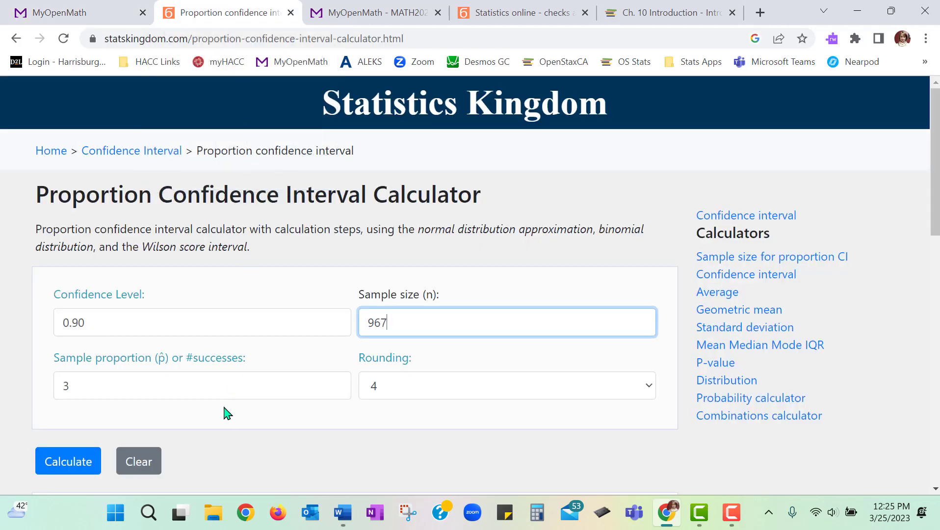
{"action": "left_click", "coordinate": [225, 386]}
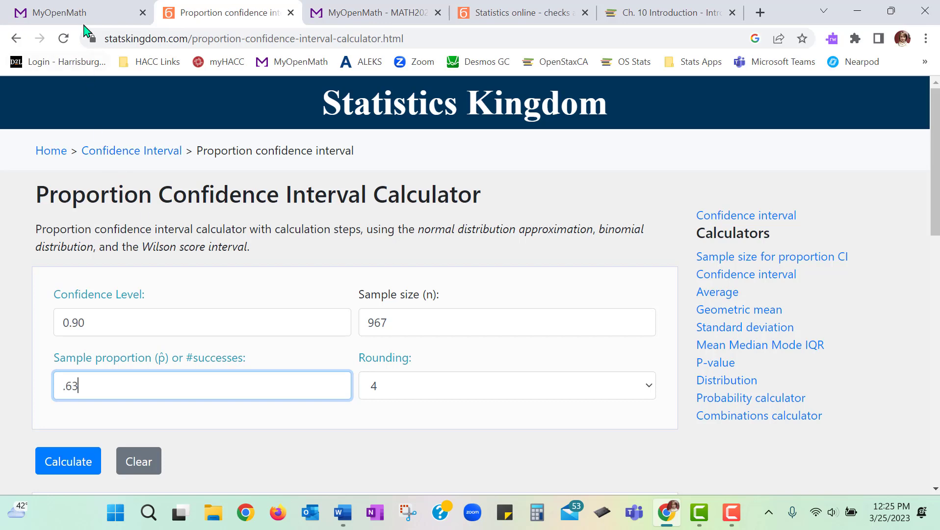
{"action": "left_click", "coordinate": [63, 13]}
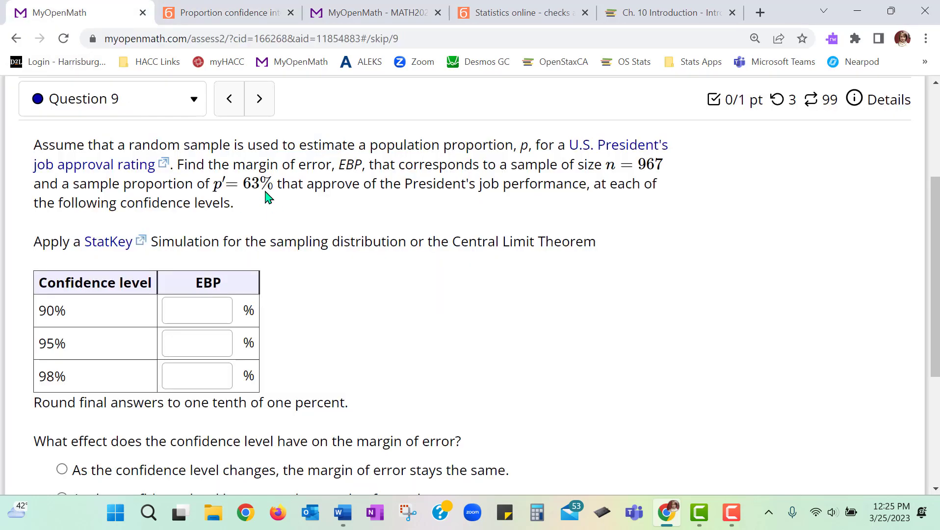
{"action": "left_click", "coordinate": [220, 14]}
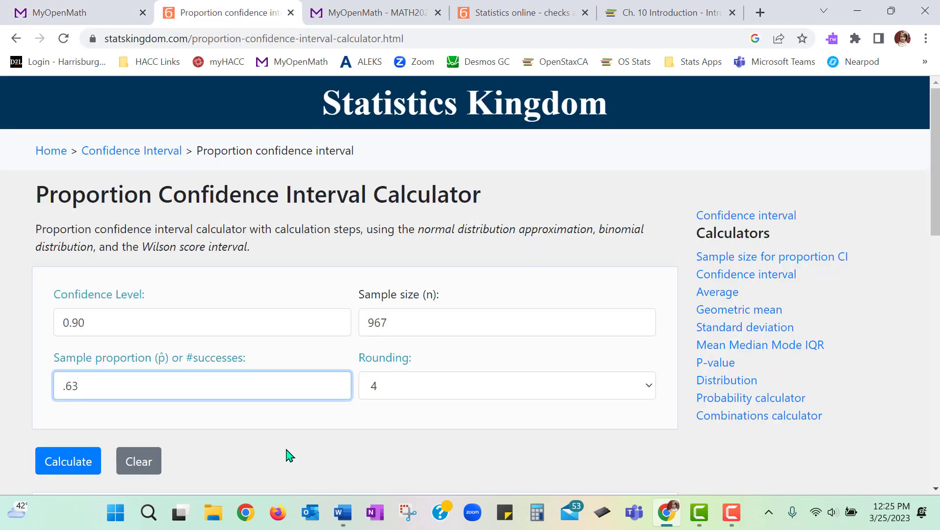
- Calculate the 90% confidence interval for the proportion and examine the results for the margin of error
{"action": "scroll", "coordinate": [170, 342], "scroll_direction": "down", "scroll_amount": 2}
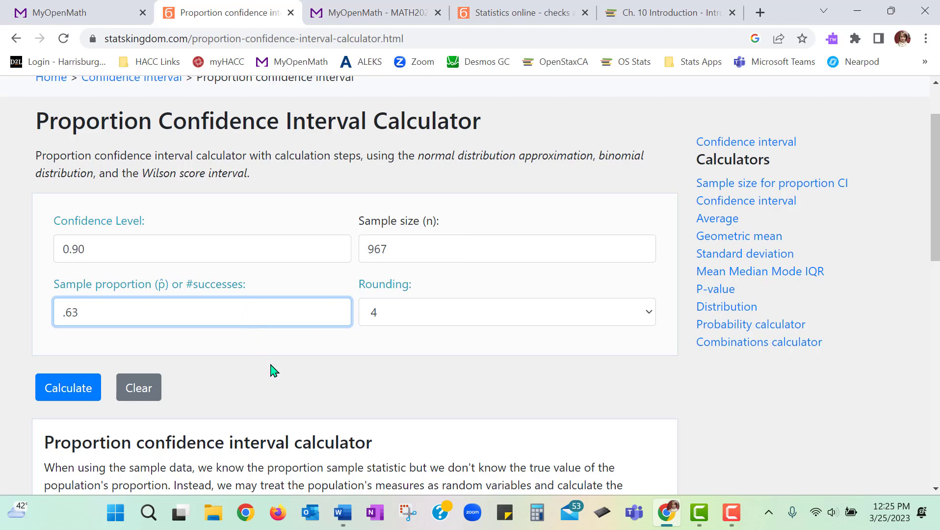
{"action": "scroll", "coordinate": [147, 319], "scroll_direction": "down", "scroll_amount": 3}
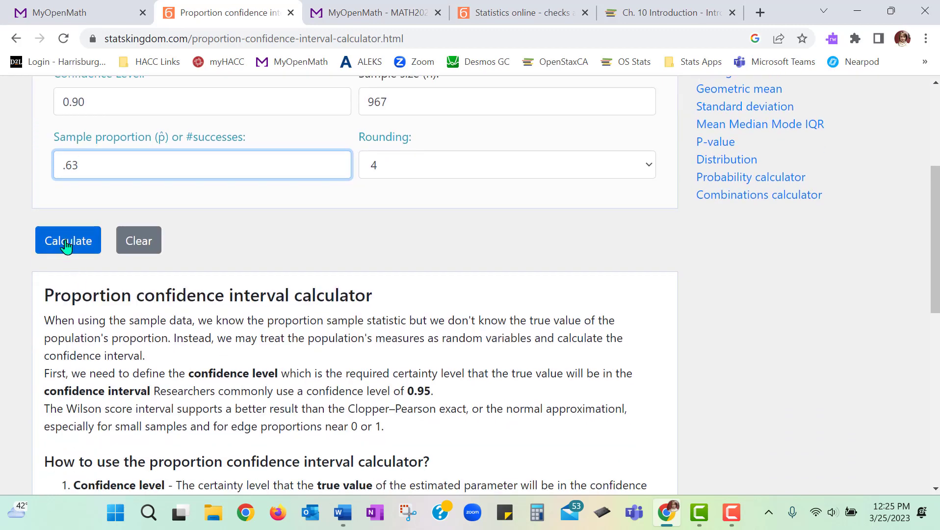
{"action": "left_click", "coordinate": [67, 247]}
{"action": "scroll", "coordinate": [289, 308], "scroll_direction": "down", "scroll_amount": 3}
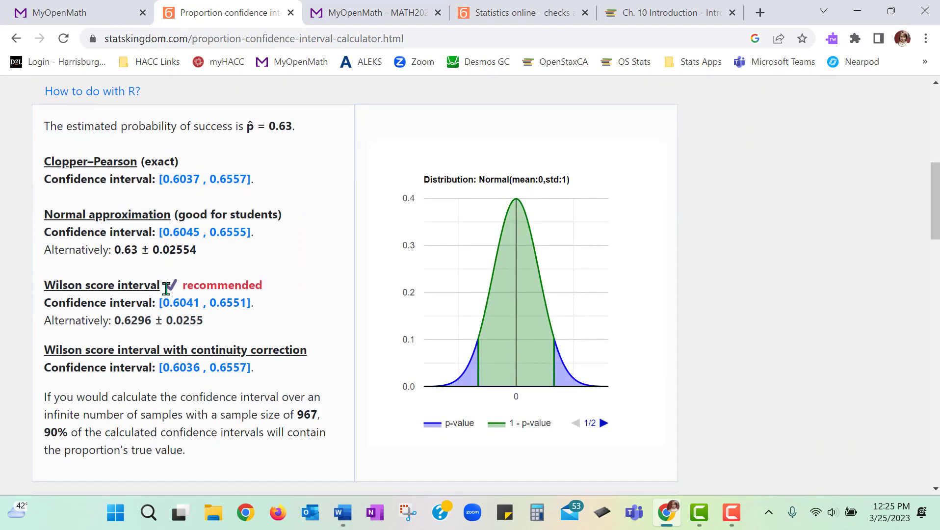
{"action": "scroll", "coordinate": [287, 316], "scroll_direction": "down", "scroll_amount": 2}
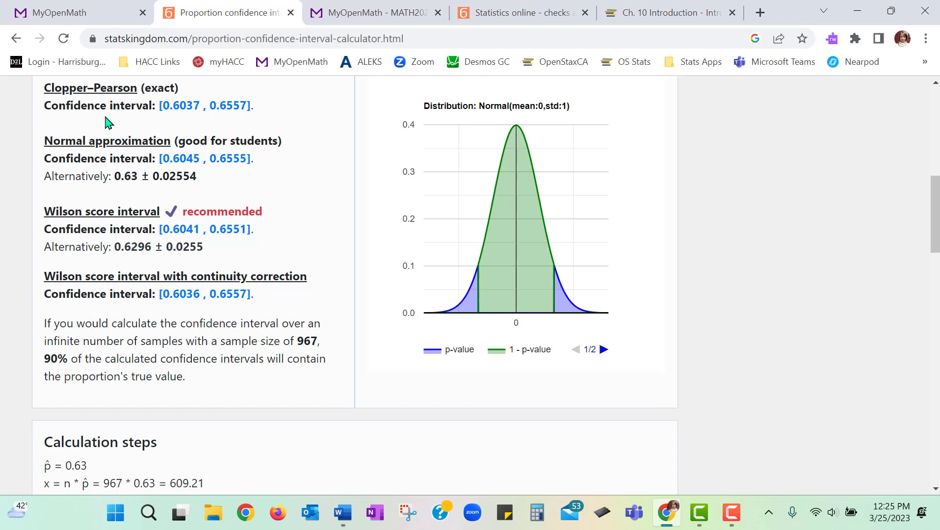
- Examine the normal approximation results for 90% confidence, identifying the confidence interval and its margin of error
{"action": "left_click_drag", "start_coordinate": [45, 141], "coordinate": [290, 182]}
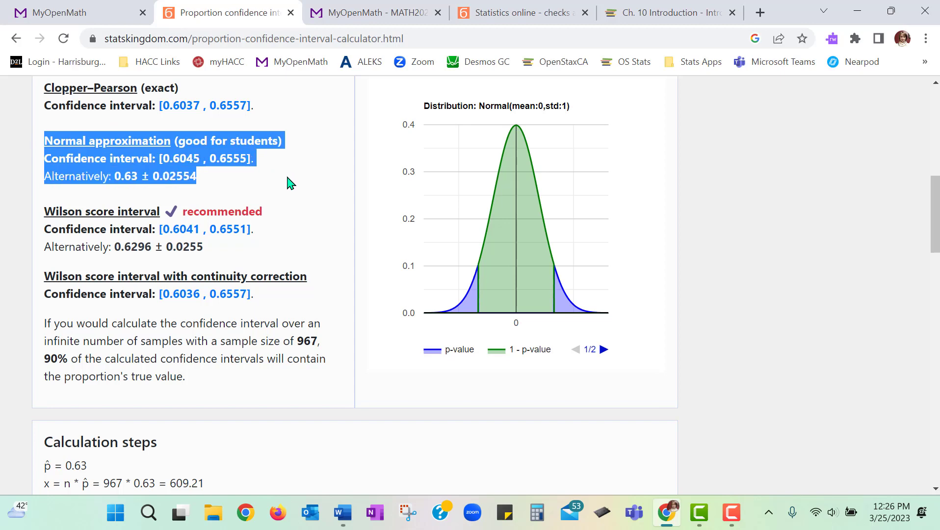
{"action": "left_click", "coordinate": [228, 180]}
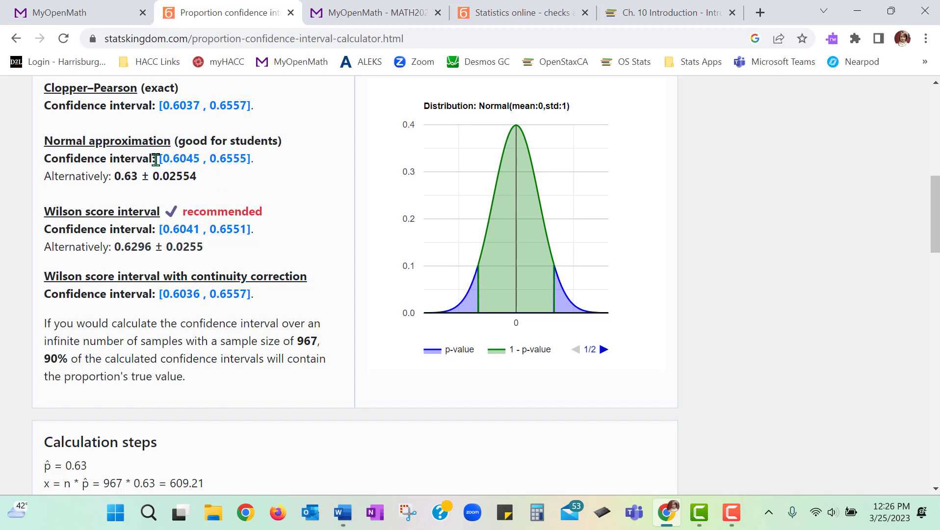
{"action": "left_click_drag", "start_coordinate": [156, 159], "coordinate": [252, 159]}
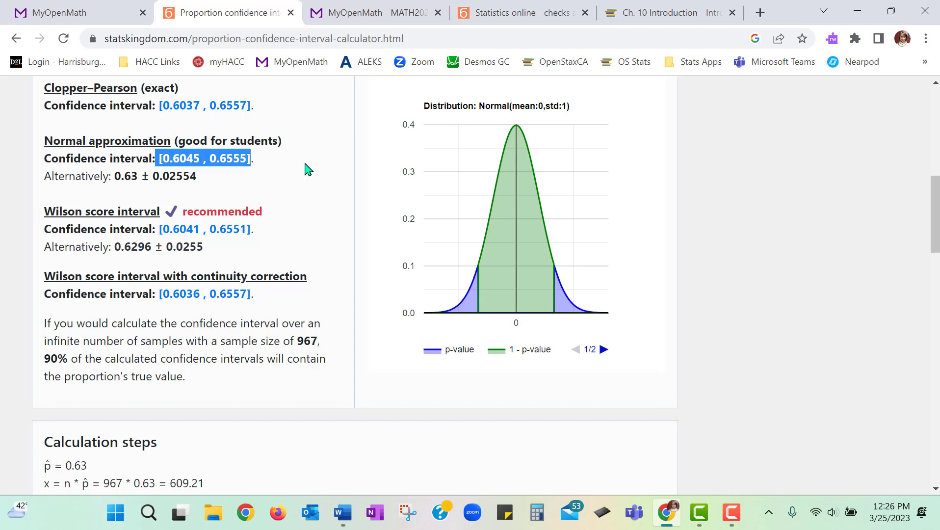
{"action": "left_click", "coordinate": [227, 183]}
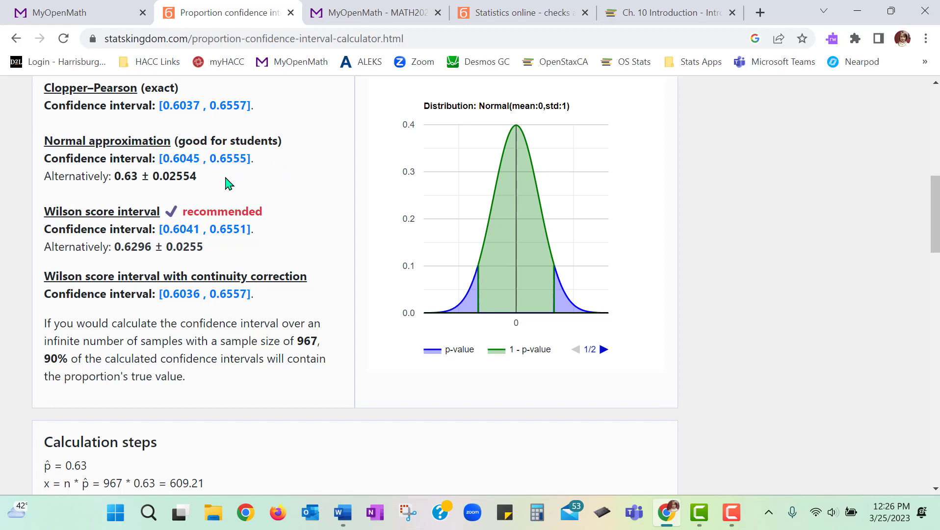
{"action": "left_click_drag", "start_coordinate": [153, 175], "coordinate": [199, 182]}
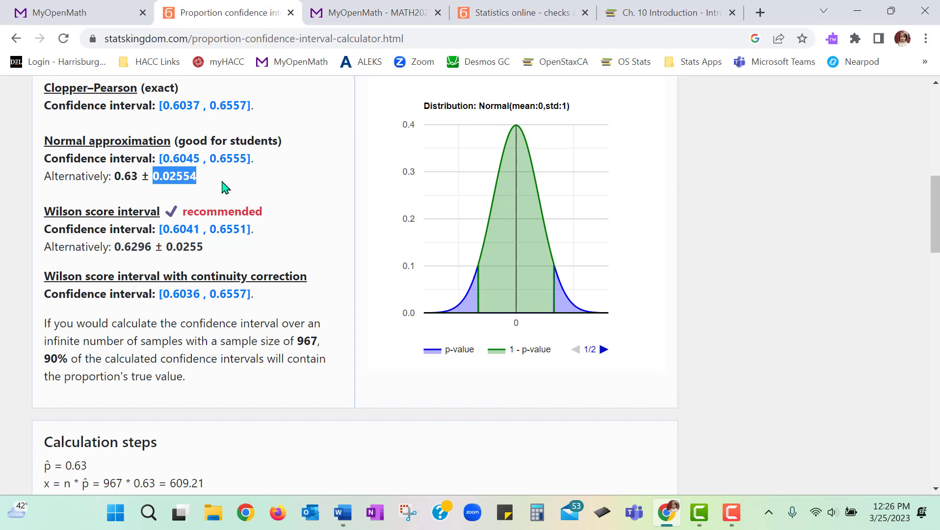
{"action": "left_click", "coordinate": [120, 173]}
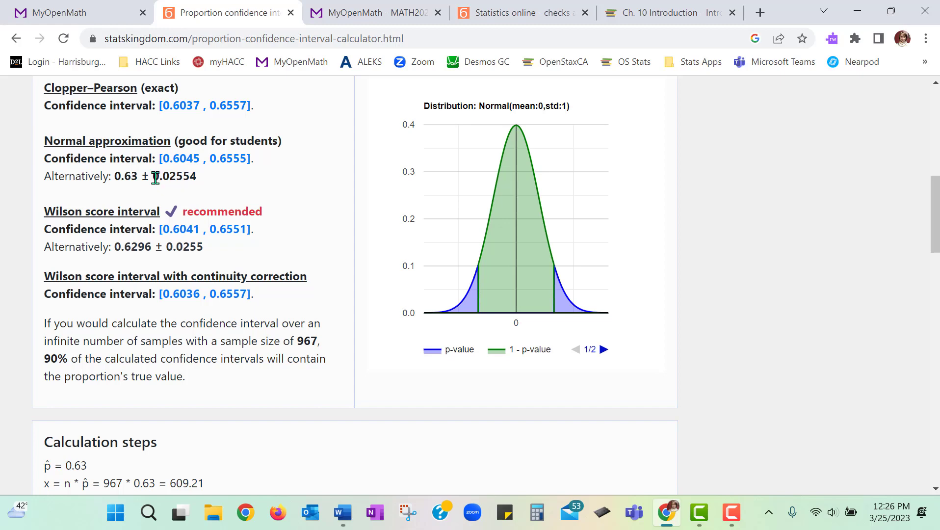
- Copy the normal approximation margin of error into Question 9's 90% EBP answer and convert it to the percentage 2.554
{"action": "left_click_drag", "start_coordinate": [154, 177], "coordinate": [198, 177]}
{"action": "key", "text": "ctrl+c"}
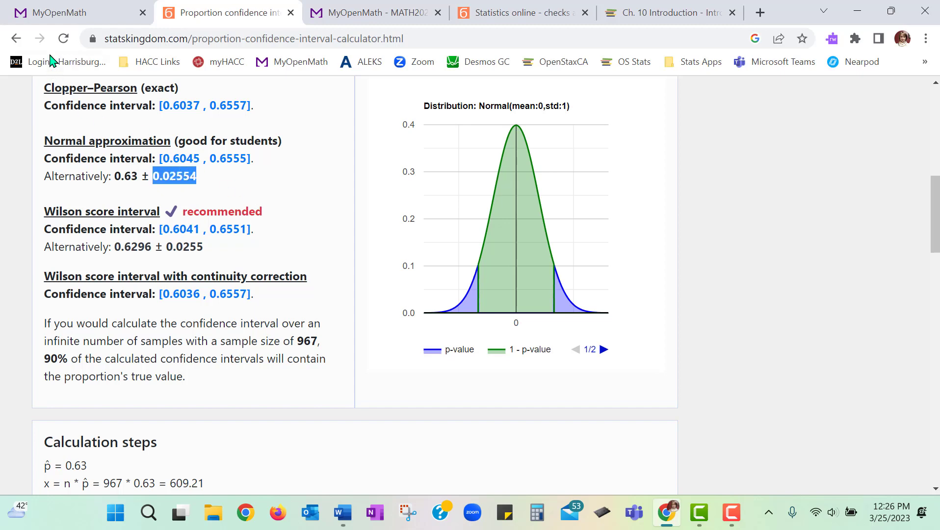
{"action": "left_click", "coordinate": [78, 13]}
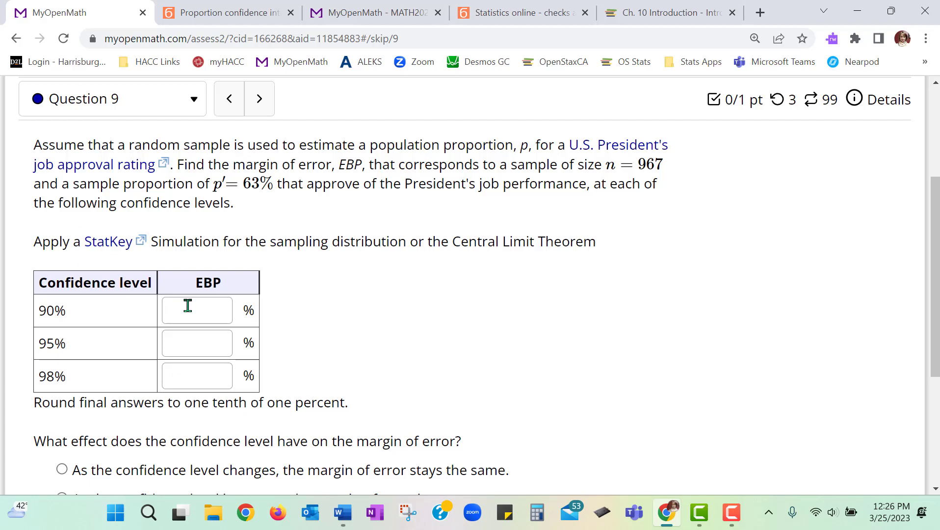
{"action": "left_click", "coordinate": [188, 305]}
{"action": "key", "text": "ctrl+v"}
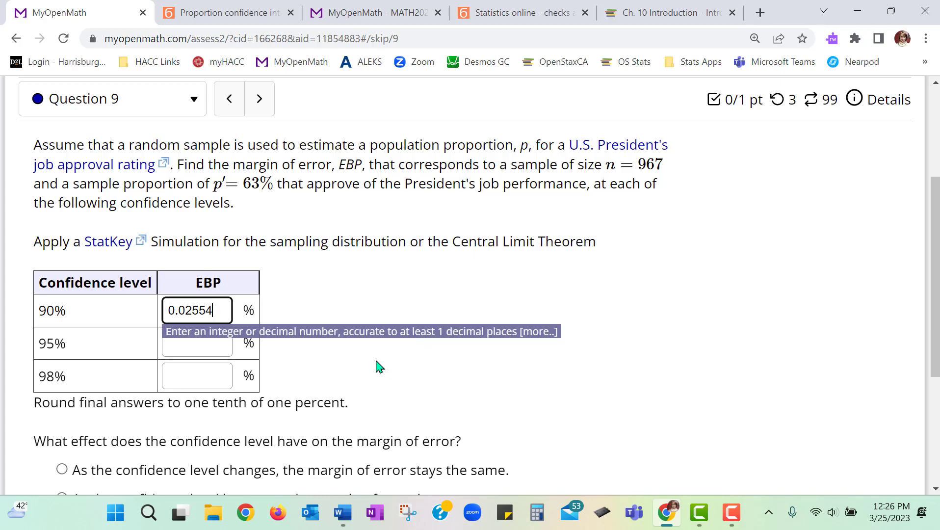
{"action": "key", "text": "BackSpace"}
{"action": "key", "text": "BackSpace"}
{"action": "key", "text": "BackSpace"}
{"action": "type", "text": "2.55"}
- Set the calculator's confidence level to 0.95, recalculate, and locate the normal approximation margin of error
{"action": "left_click", "coordinate": [248, 16]}
{"action": "scroll", "coordinate": [277, 314], "scroll_direction": "up", "scroll_amount": 9}
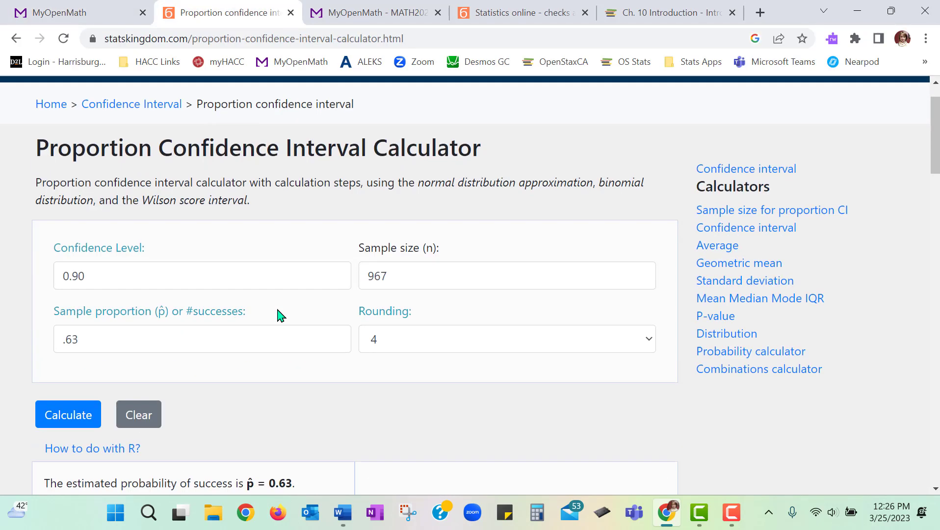
{"action": "left_click", "coordinate": [209, 290]}
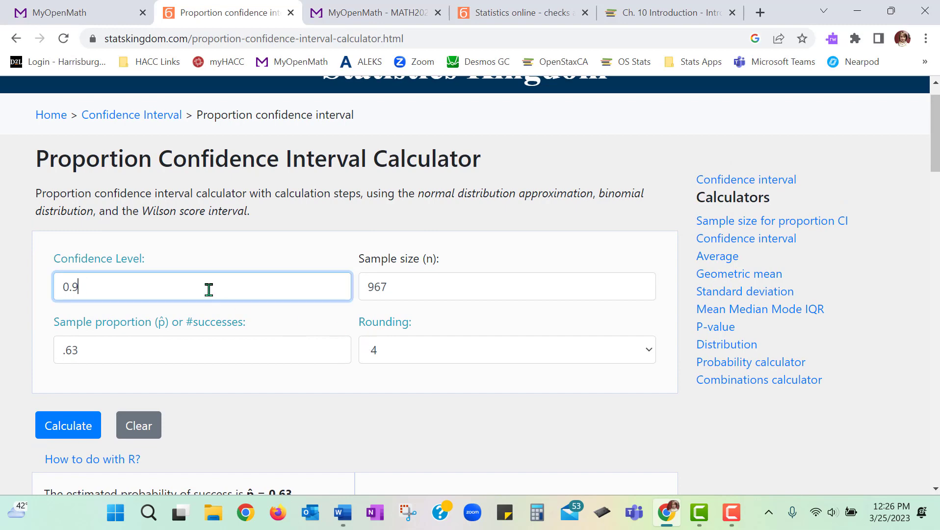
{"action": "type", "text": "5"}
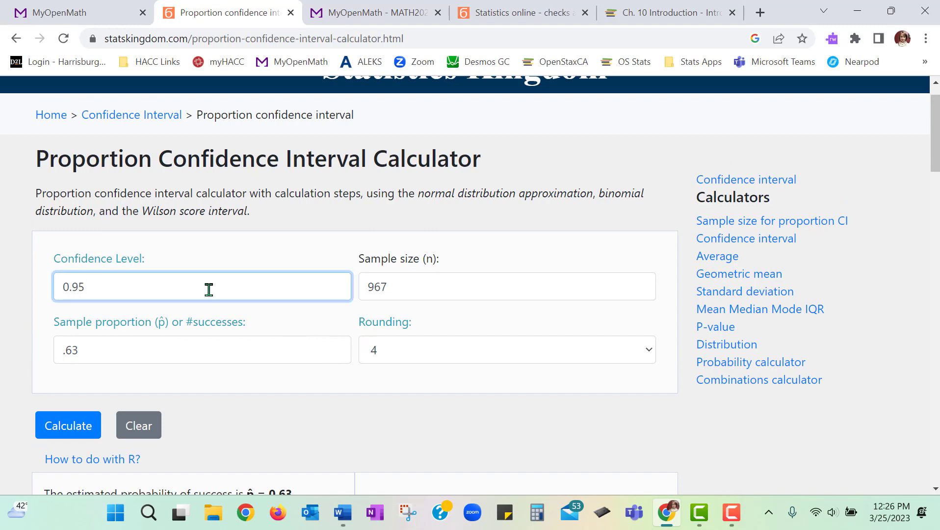
{"action": "left_click", "coordinate": [74, 433]}
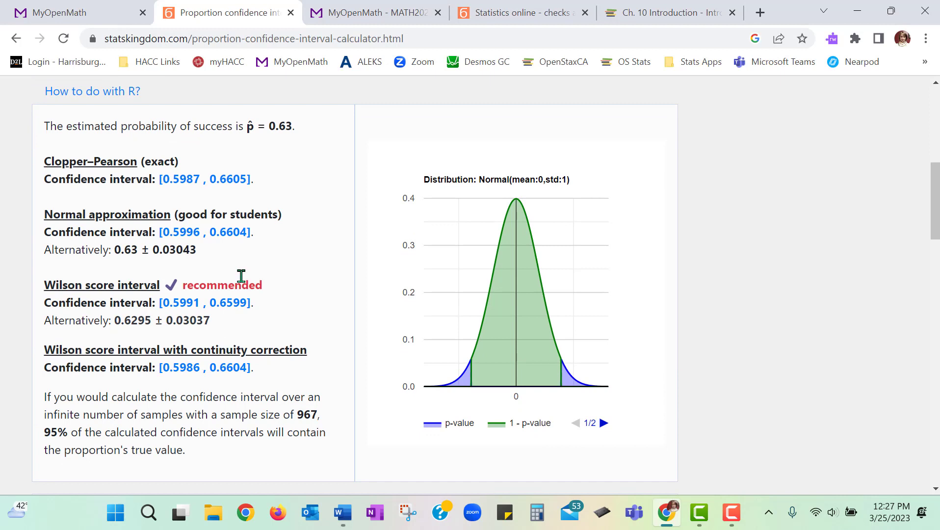
{"action": "left_click_drag", "start_coordinate": [151, 250], "coordinate": [197, 250]}
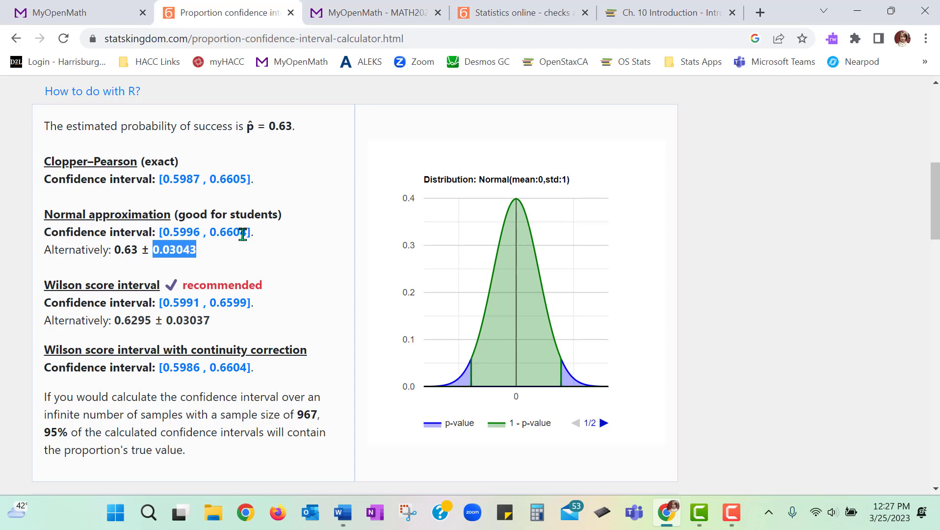
- Enter 3.043 as the EBP percentage for the 95% confidence level in Question 9
{"action": "left_click", "coordinate": [114, 12]}
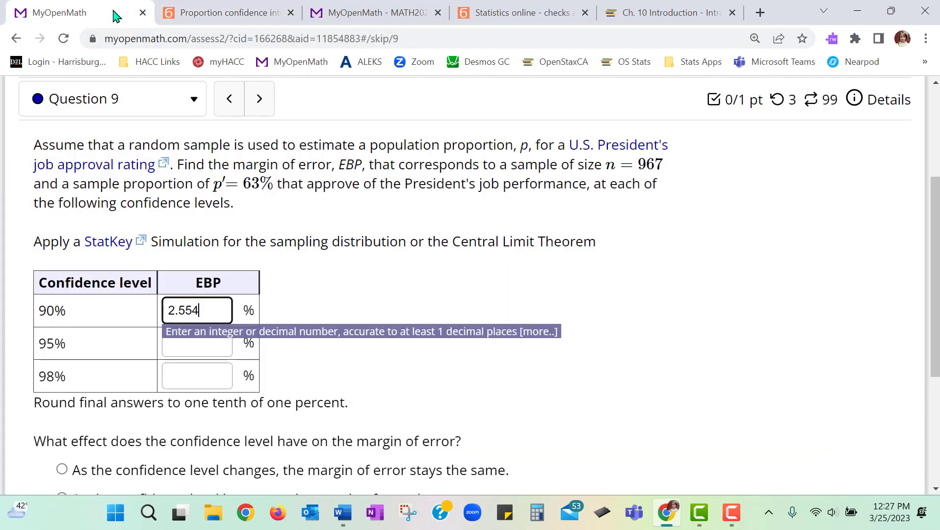
{"action": "left_click", "coordinate": [199, 344]}
{"action": "type", "text": "3."}
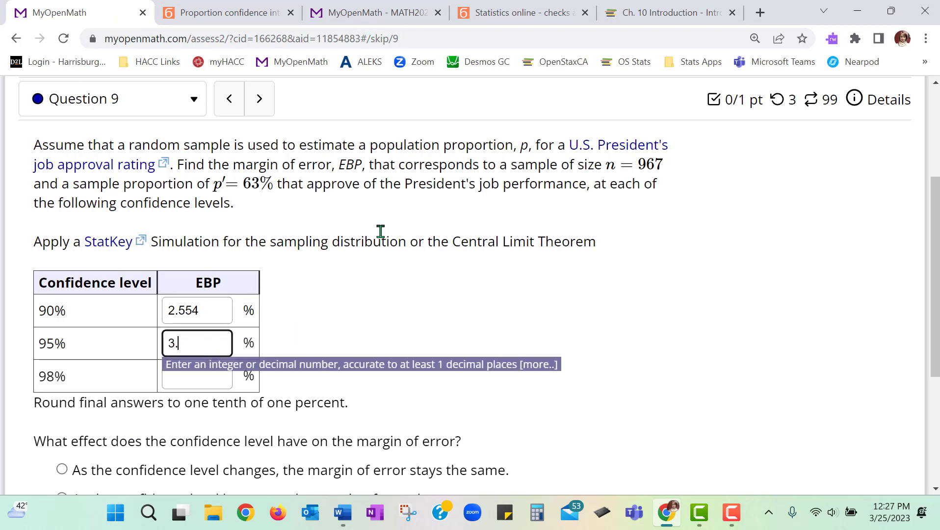
{"action": "type", "text": "043"}
{"action": "left_click", "coordinate": [380, 316]}
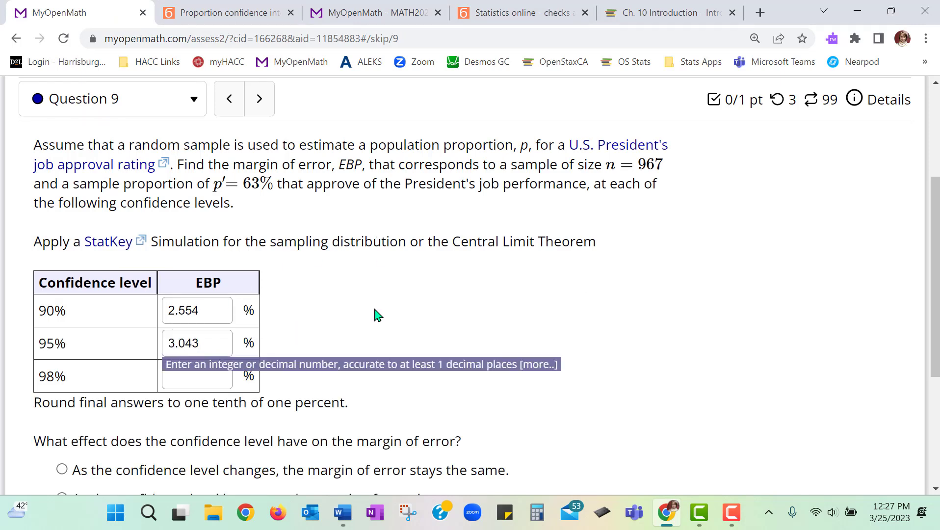
- Set the calculator's confidence level to 0.98 and recalculate the proportion confidence interval
{"action": "left_click", "coordinate": [201, 13]}
{"action": "scroll", "coordinate": [204, 203], "scroll_direction": "up", "scroll_amount": 7}
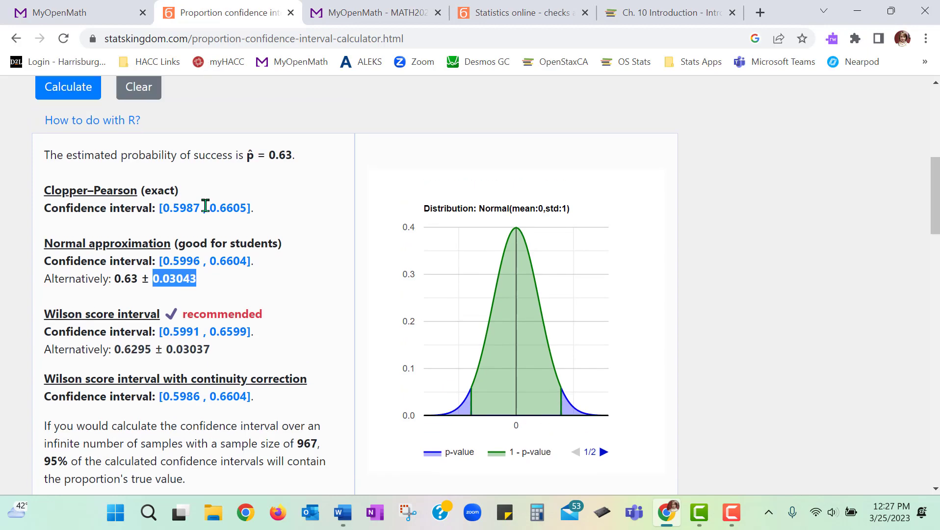
{"action": "left_click", "coordinate": [155, 282]}
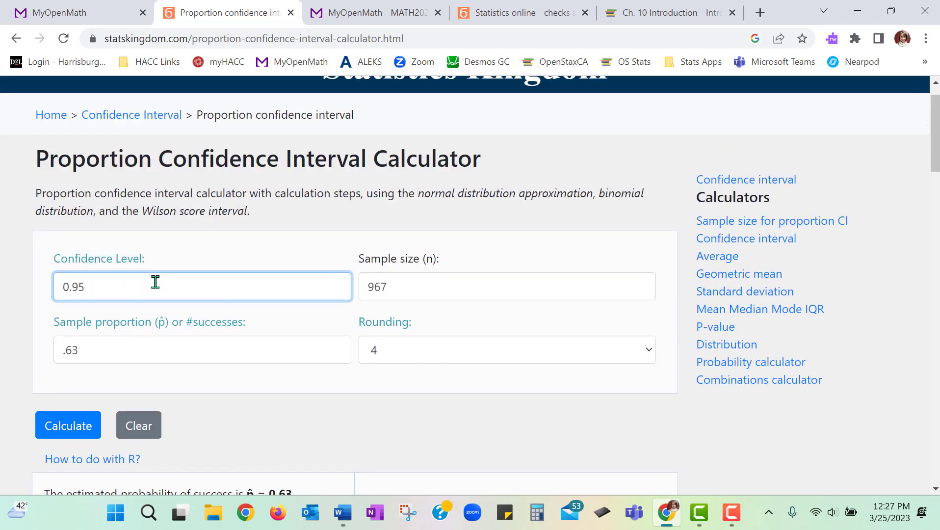
{"action": "type", "text": "8"}
{"action": "left_click", "coordinate": [63, 425]}
{"action": "scroll", "coordinate": [269, 387], "scroll_direction": "down", "scroll_amount": 1}
{"action": "scroll", "coordinate": [273, 387], "scroll_direction": "down", "scroll_amount": 5}
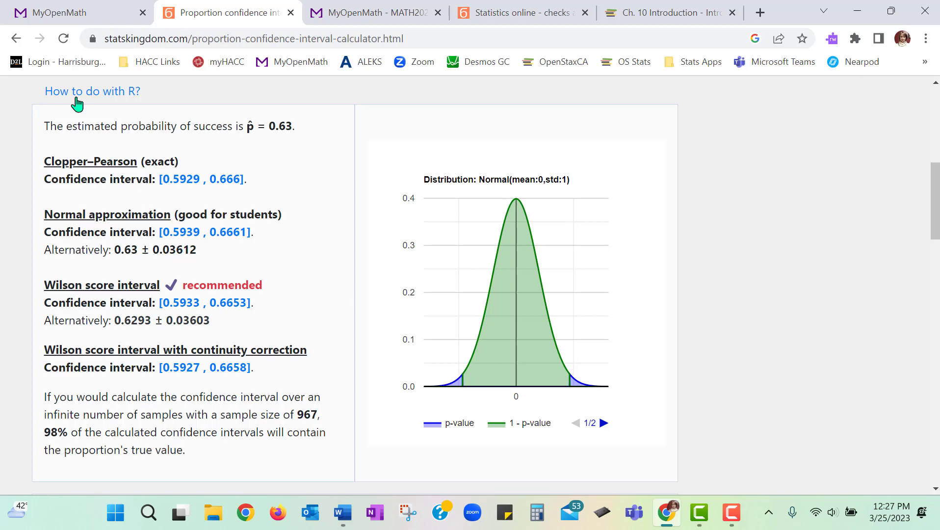
- Enter 3.612 as the EBP percentage for the 98% confidence level in Question 9
{"action": "left_click", "coordinate": [84, 19]}
{"action": "left_click", "coordinate": [186, 369]}
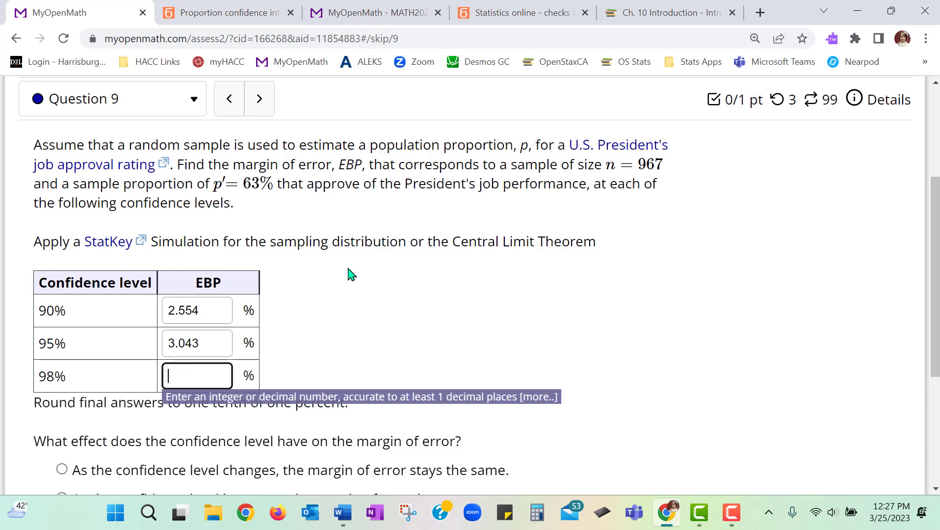
{"action": "type", "text": "3.612"}
- Review the confidence level, sample size and sample proportion entries in the proportion confidence interval calculator
{"action": "left_click", "coordinate": [224, 13]}
{"action": "scroll", "coordinate": [316, 255], "scroll_direction": "up", "scroll_amount": 8}
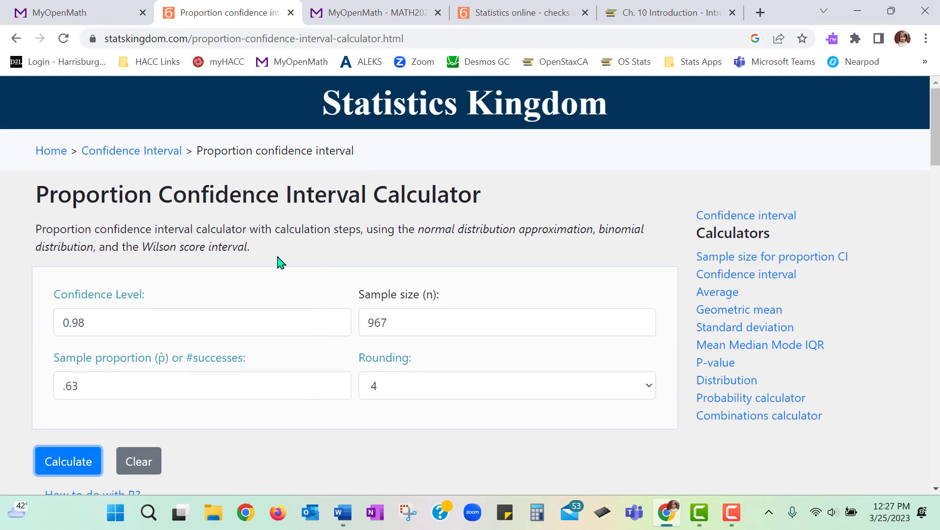
{"action": "scroll", "coordinate": [280, 263], "scroll_direction": "down", "scroll_amount": 2}
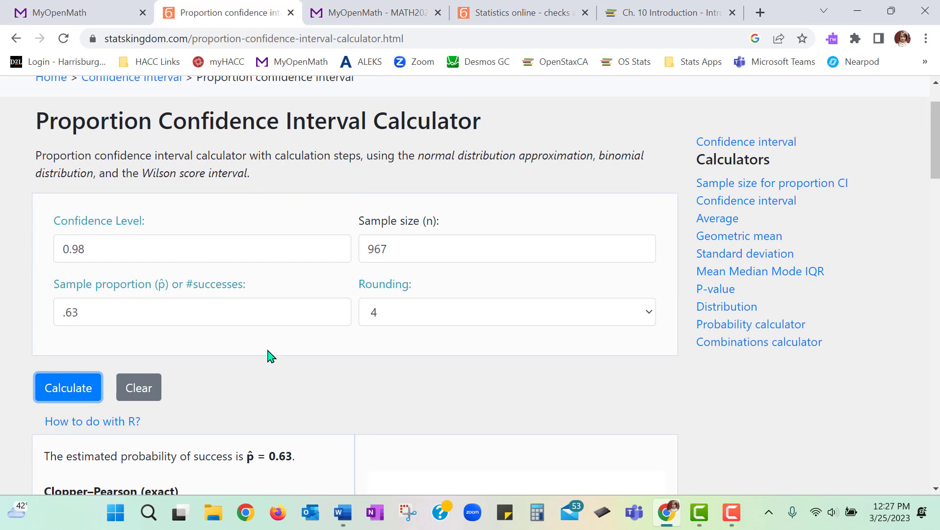
{"action": "left_click", "coordinate": [193, 249]}
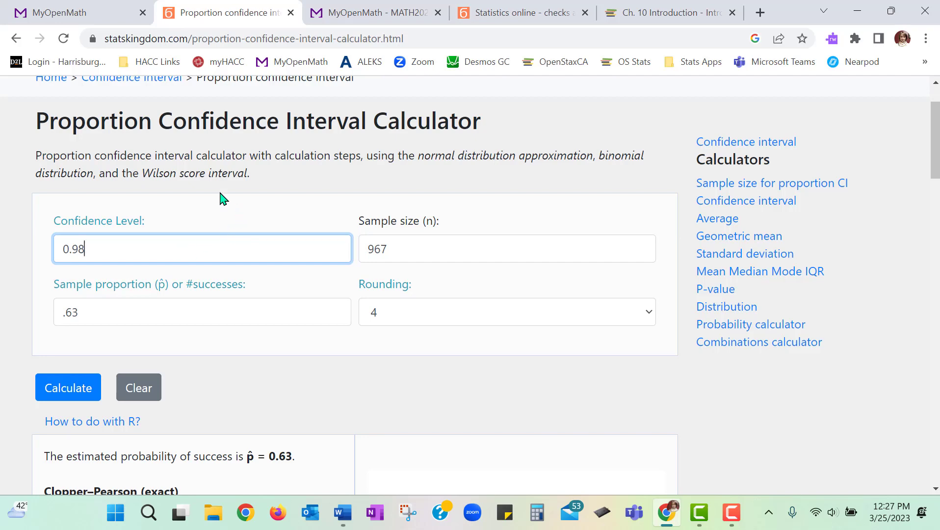
- Round Question 9's EBP answers to one tenth of a percent: 2.6 for 90%, 3.0 for 95% and 3.6 for 98%
{"action": "left_click", "coordinate": [97, 11]}
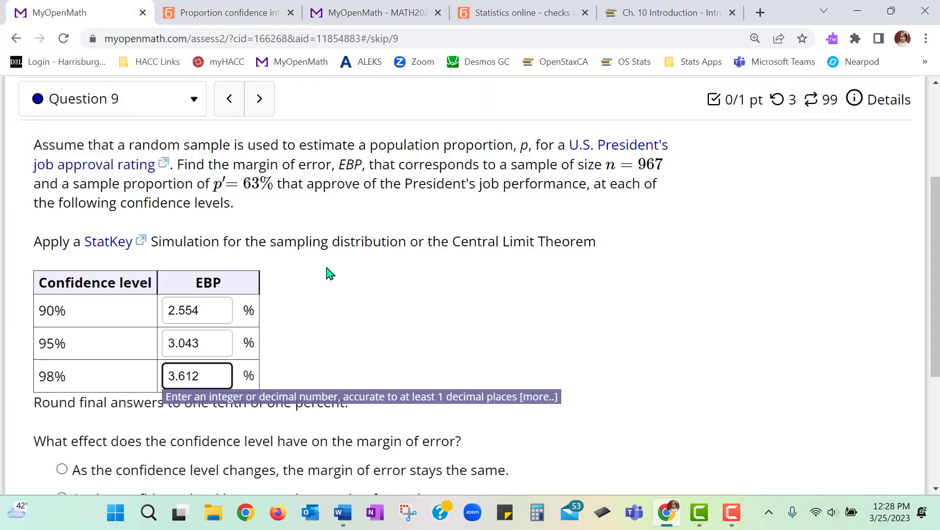
{"action": "scroll", "coordinate": [330, 273], "scroll_direction": "down", "scroll_amount": 3}
{"action": "left_click", "coordinate": [369, 325]}
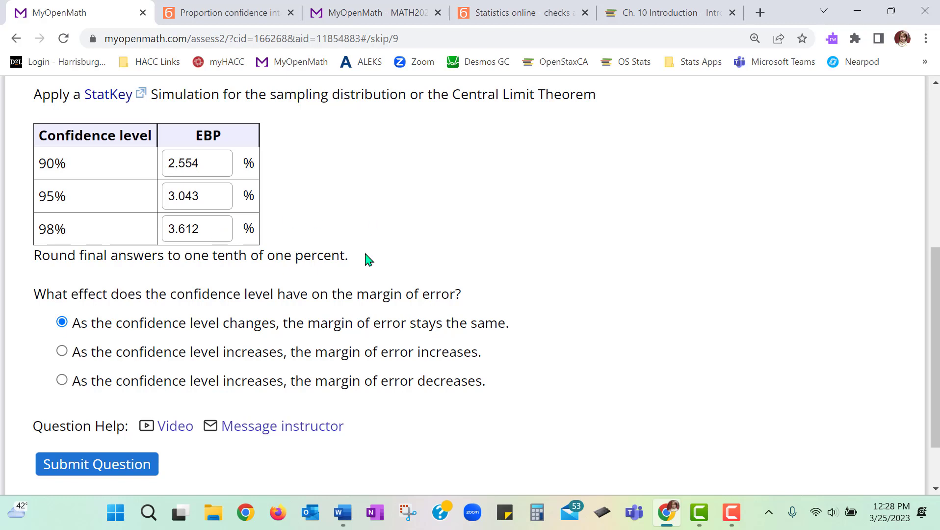
{"action": "triple_click", "coordinate": [147, 257]}
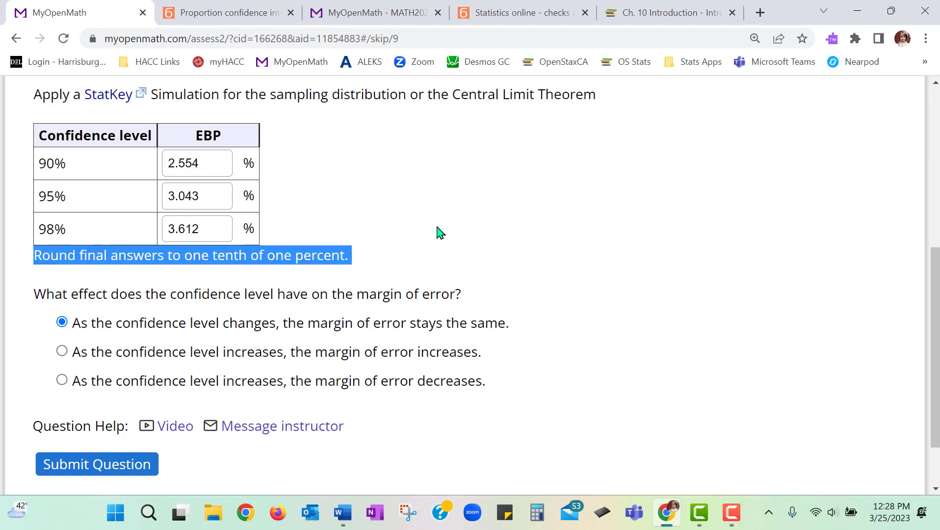
{"action": "left_click", "coordinate": [223, 232]}
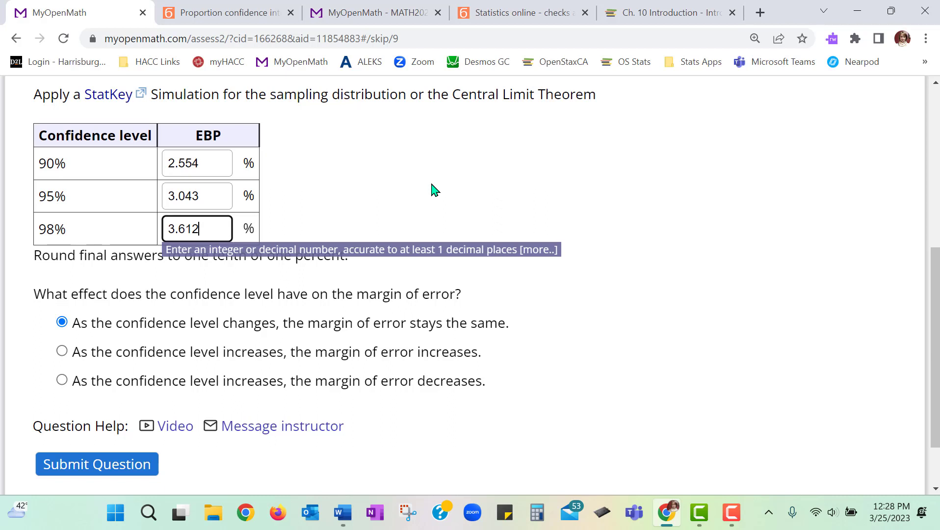
{"action": "left_click", "coordinate": [203, 197]}
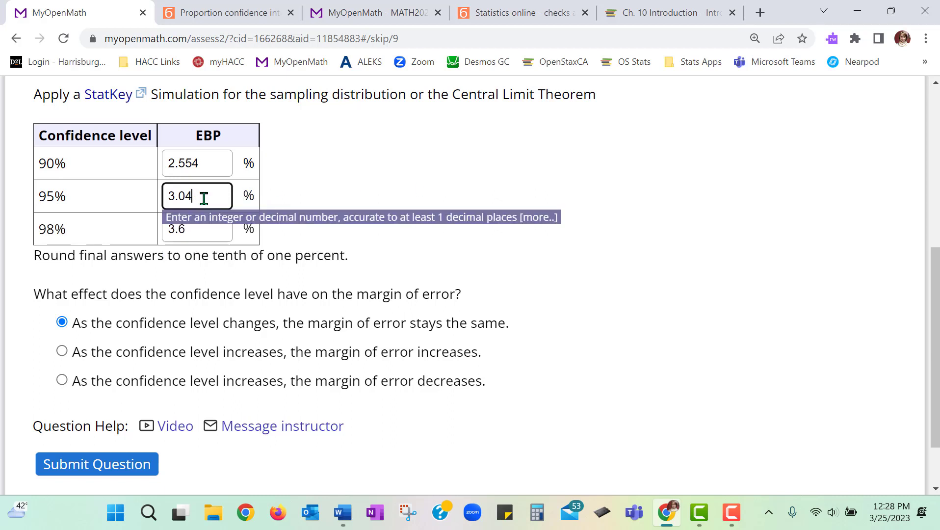
{"action": "left_click", "coordinate": [218, 168]}
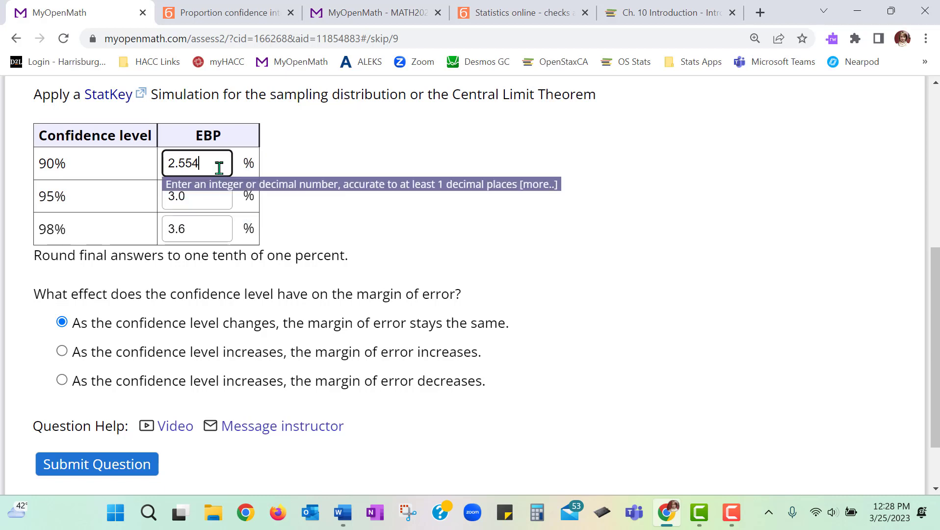
{"action": "key", "text": "BackSpace"}
{"action": "key", "text": "BackSpace"}
{"action": "key", "text": "BackSpace"}
{"action": "left_click", "coordinate": [412, 236]}
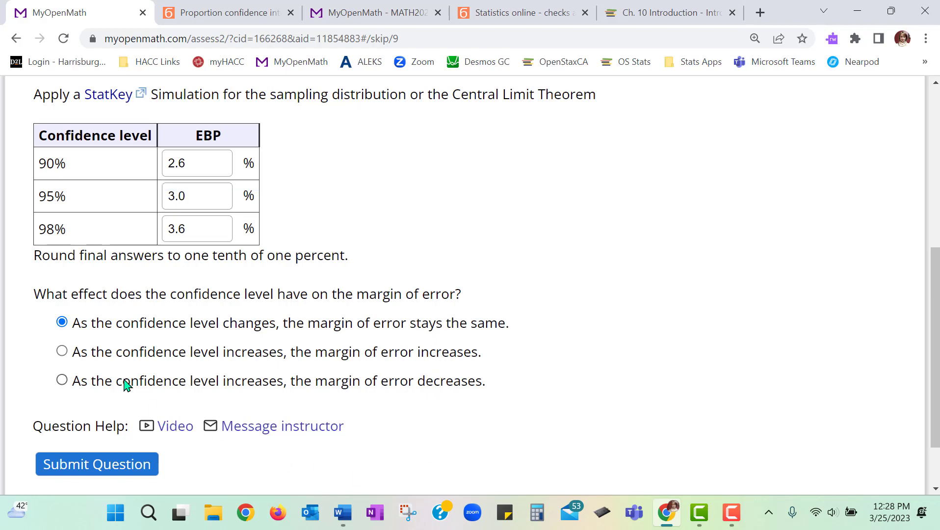
- Answer that the margin of error increases as the confidence level increases, then submit Question 9 and review its score
{"action": "left_click", "coordinate": [61, 354]}
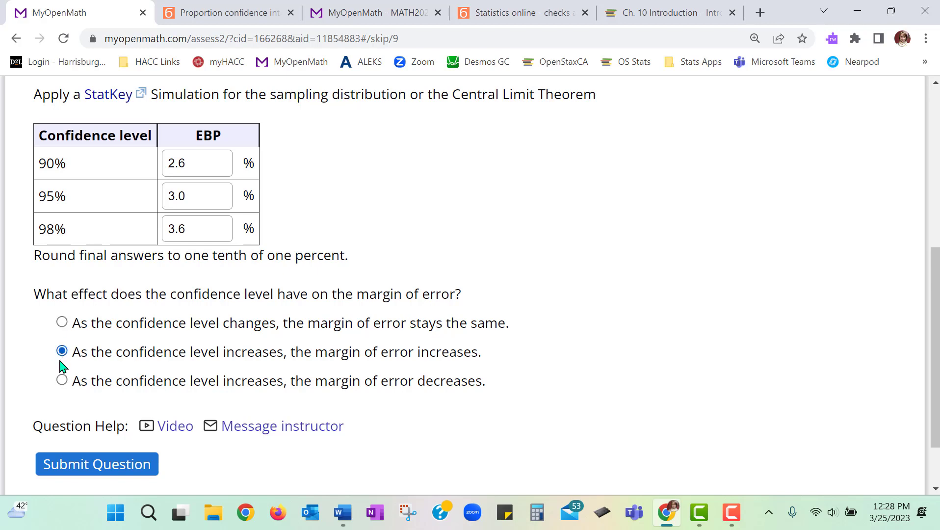
{"action": "left_click", "coordinate": [88, 464]}
{"action": "scroll", "coordinate": [478, 373], "scroll_direction": "down", "scroll_amount": 5}
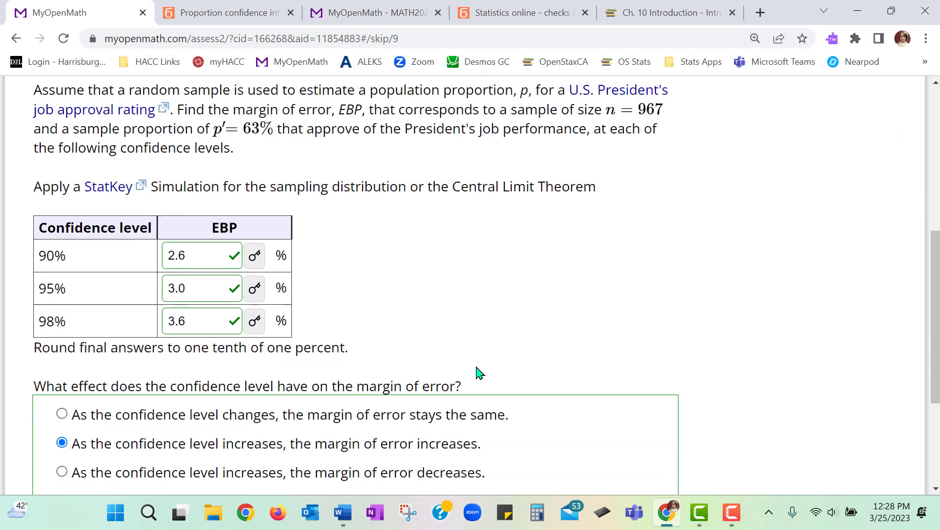
{"action": "scroll", "coordinate": [478, 373], "scroll_direction": "up", "scroll_amount": 6}
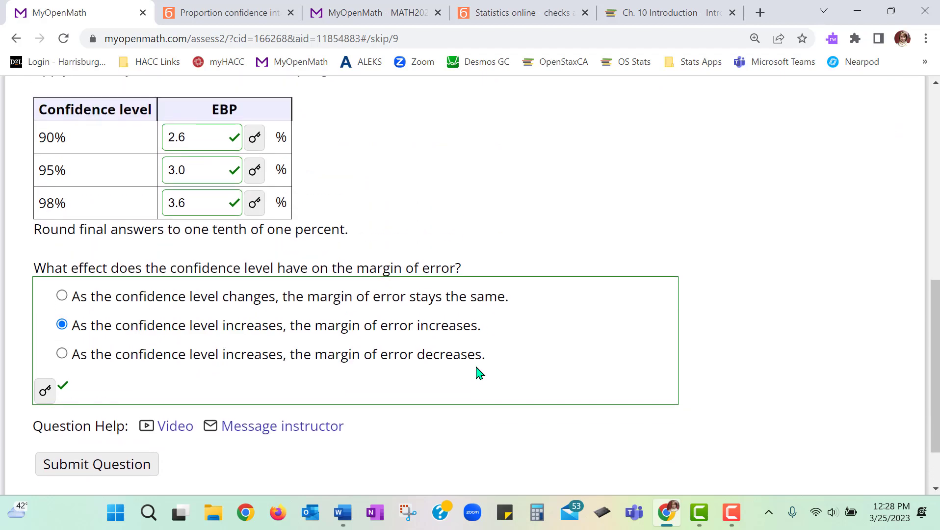
{"action": "scroll", "coordinate": [478, 374], "scroll_direction": "up", "scroll_amount": 3}
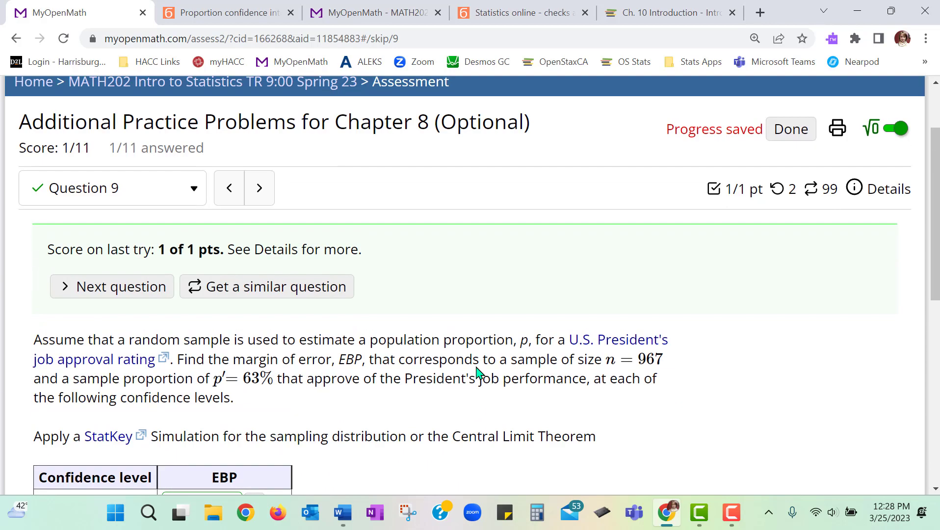
- Return to the Statistics Kingdom proportion confidence interval calculator
{"action": "left_click", "coordinate": [237, 12]}
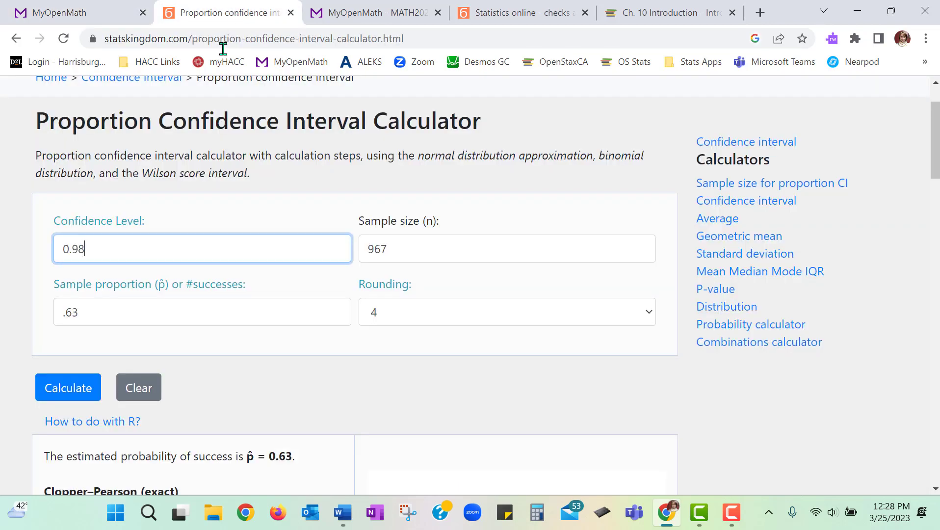